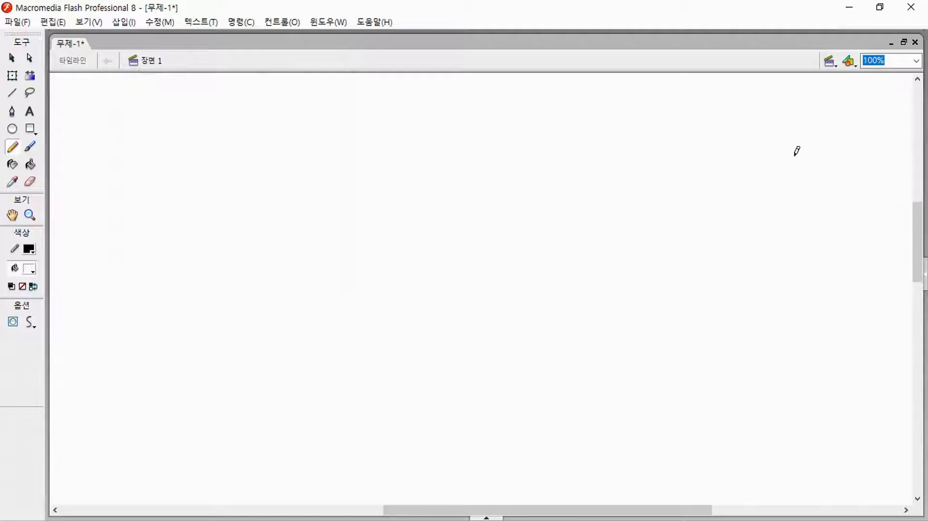
- Draw the dinosaur's head with black Pencil strokes: snout, brows, one eye, back of the head, open mouth and jaw
{"action": "mouse_move", "coordinate": [373, 189]}
{"action": "left_mouse_down"}
{"action": "mouse_move", "coordinate": [394, 176]}
{"action": "mouse_move", "coordinate": [438, 180]}
{"action": "left_mouse_up"}
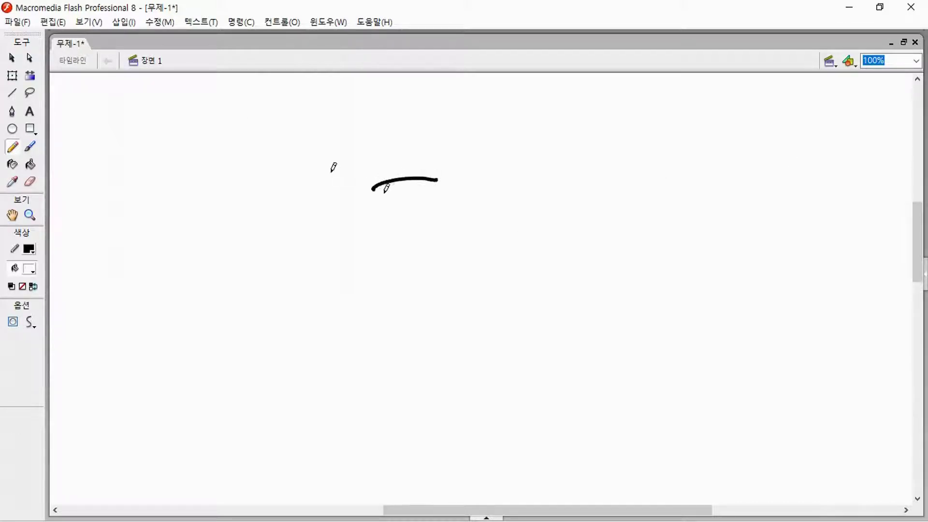
{"action": "mouse_move", "coordinate": [380, 188]}
{"action": "left_mouse_down"}
{"action": "mouse_move", "coordinate": [360, 198]}
{"action": "mouse_move", "coordinate": [378, 229]}
{"action": "mouse_move", "coordinate": [405, 236]}
{"action": "mouse_move", "coordinate": [444, 226]}
{"action": "mouse_move", "coordinate": [460, 199]}
{"action": "left_mouse_up"}
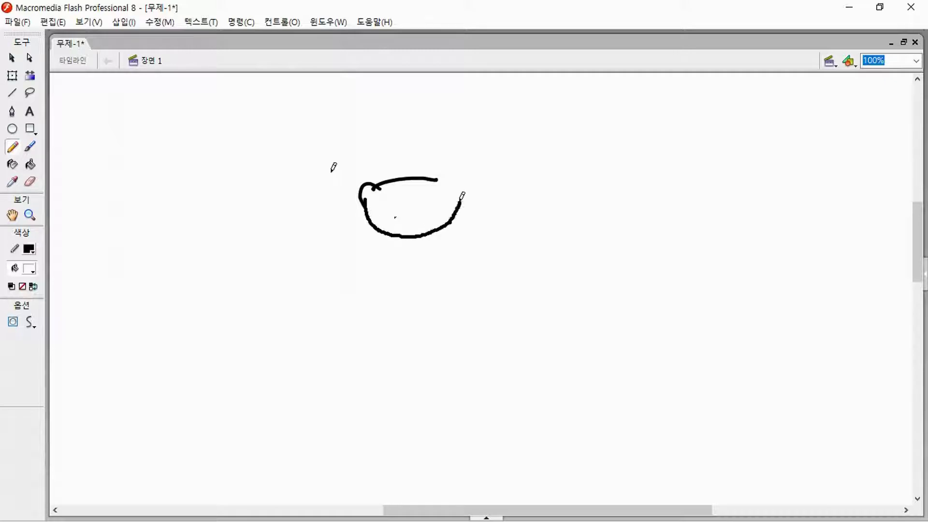
{"action": "mouse_move", "coordinate": [391, 172]}
{"action": "left_mouse_down"}
{"action": "mouse_move", "coordinate": [395, 146]}
{"action": "mouse_move", "coordinate": [410, 137]}
{"action": "mouse_move", "coordinate": [447, 142]}
{"action": "mouse_move", "coordinate": [438, 140]}
{"action": "mouse_move", "coordinate": [452, 129]}
{"action": "mouse_move", "coordinate": [473, 130]}
{"action": "mouse_move", "coordinate": [487, 145]}
{"action": "left_mouse_up"}
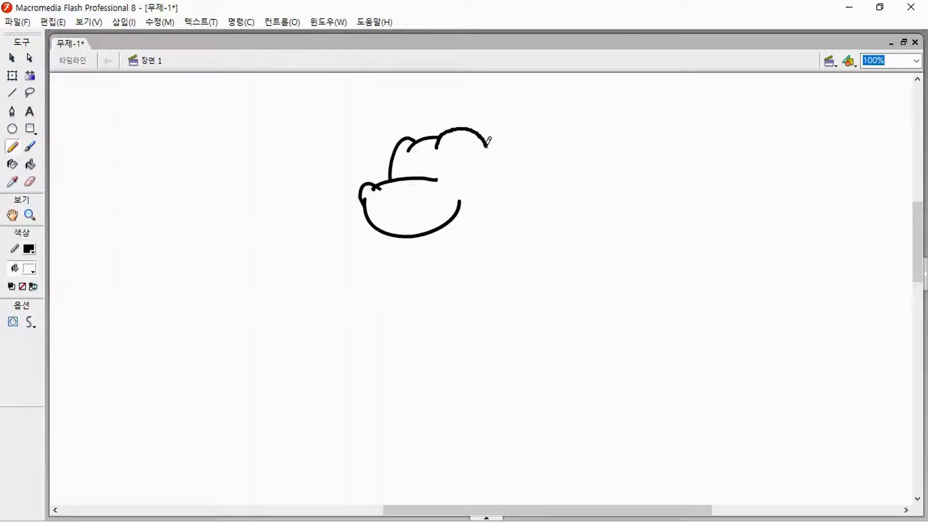
{"action": "mouse_move", "coordinate": [447, 169]}
{"action": "left_mouse_down"}
{"action": "mouse_move", "coordinate": [449, 140]}
{"action": "mouse_move", "coordinate": [477, 156]}
{"action": "mouse_move", "coordinate": [477, 169]}
{"action": "mouse_move", "coordinate": [469, 166]}
{"action": "mouse_move", "coordinate": [481, 171]}
{"action": "left_mouse_up"}
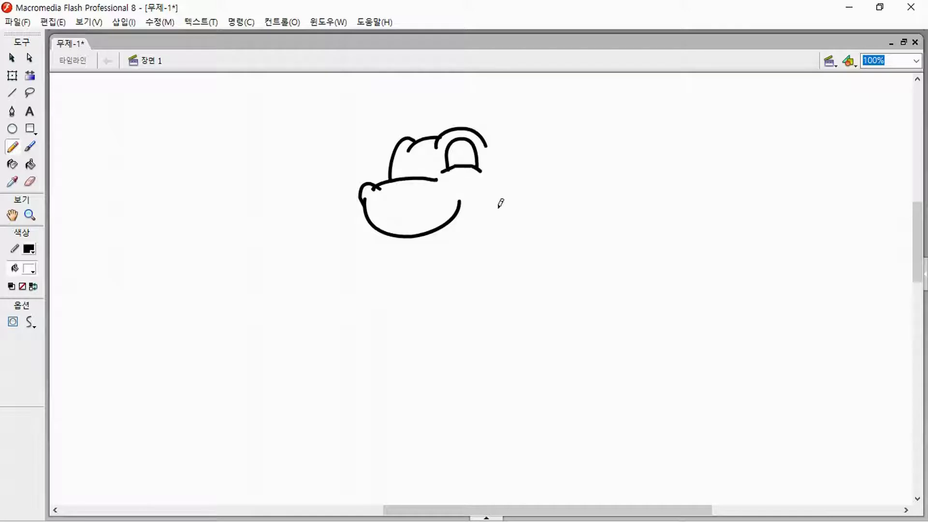
{"action": "mouse_move", "coordinate": [482, 139]}
{"action": "left_mouse_down"}
{"action": "mouse_move", "coordinate": [509, 160]}
{"action": "mouse_move", "coordinate": [499, 235]}
{"action": "left_mouse_up"}
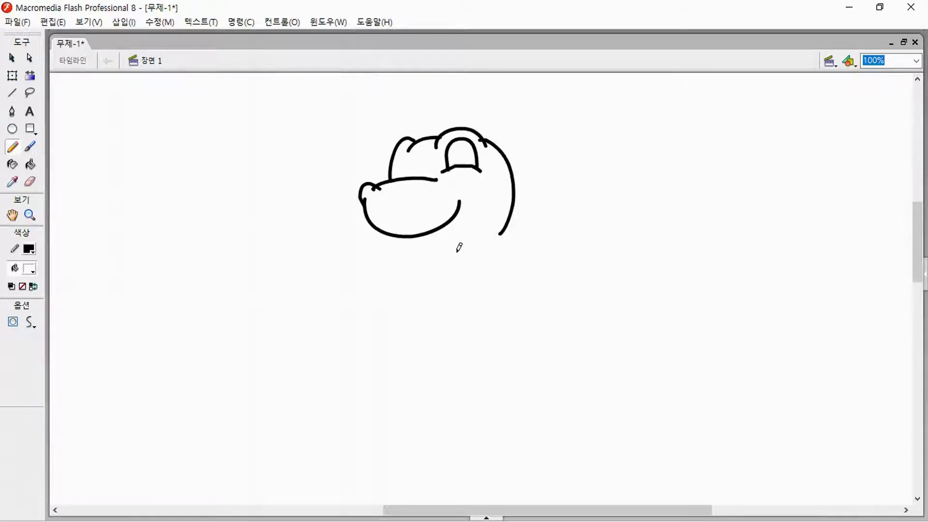
{"action": "mouse_move", "coordinate": [406, 223]}
{"action": "left_mouse_down"}
{"action": "mouse_move", "coordinate": [426, 244]}
{"action": "mouse_move", "coordinate": [453, 234]}
{"action": "mouse_move", "coordinate": [459, 203]}
{"action": "left_mouse_up"}
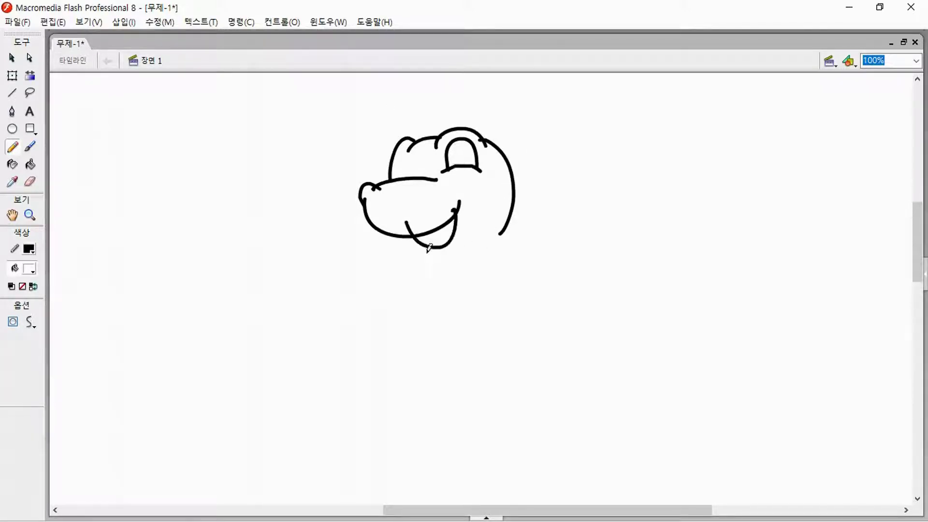
{"action": "mouse_move", "coordinate": [406, 222]}
{"action": "left_mouse_down"}
{"action": "mouse_move", "coordinate": [428, 252]}
{"action": "mouse_move", "coordinate": [454, 250]}
{"action": "mouse_move", "coordinate": [465, 229]}
{"action": "mouse_move", "coordinate": [492, 231]}
{"action": "left_mouse_up"}
- Draw the neck, back and rounded belly below the head, and add two short arms with clawed hands
{"action": "mouse_move", "coordinate": [454, 242]}
{"action": "left_mouse_down"}
{"action": "mouse_move", "coordinate": [414, 338]}
{"action": "mouse_move", "coordinate": [430, 377]}
{"action": "left_mouse_up"}
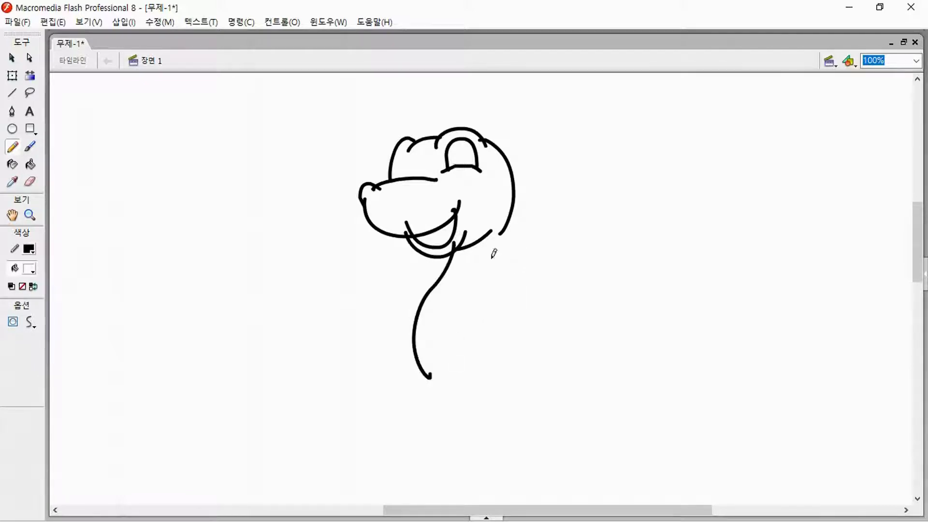
{"action": "mouse_move", "coordinate": [509, 212]}
{"action": "left_mouse_down"}
{"action": "mouse_move", "coordinate": [501, 290]}
{"action": "mouse_move", "coordinate": [517, 311]}
{"action": "mouse_move", "coordinate": [508, 299]}
{"action": "mouse_move", "coordinate": [552, 316]}
{"action": "mouse_move", "coordinate": [565, 333]}
{"action": "mouse_move", "coordinate": [558, 375]}
{"action": "left_mouse_up"}
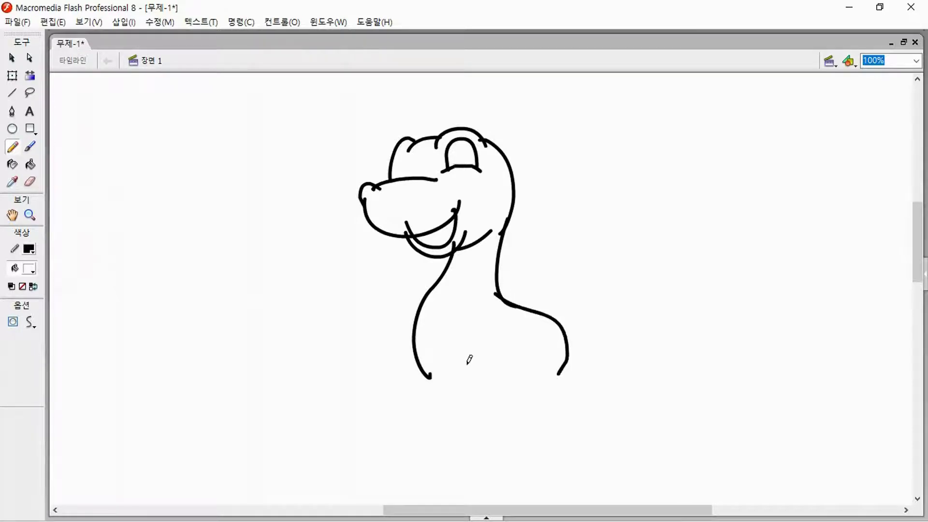
{"action": "mouse_move", "coordinate": [470, 323]}
{"action": "left_mouse_down"}
{"action": "mouse_move", "coordinate": [442, 341]}
{"action": "mouse_move", "coordinate": [440, 359]}
{"action": "mouse_move", "coordinate": [458, 364]}
{"action": "mouse_move", "coordinate": [471, 346]}
{"action": "mouse_move", "coordinate": [492, 352]}
{"action": "mouse_move", "coordinate": [510, 336]}
{"action": "mouse_move", "coordinate": [484, 308]}
{"action": "left_mouse_up"}
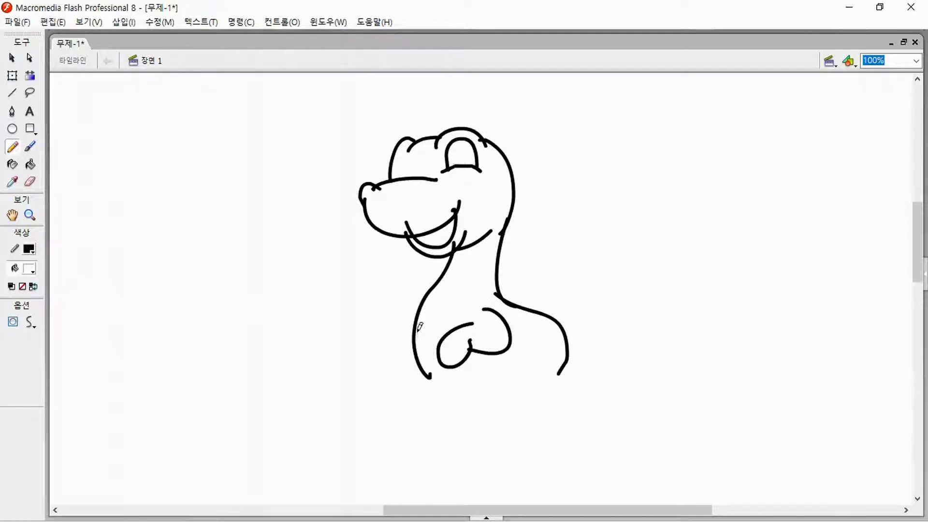
{"action": "mouse_move", "coordinate": [418, 329]}
{"action": "left_mouse_down"}
{"action": "mouse_move", "coordinate": [398, 353]}
{"action": "mouse_move", "coordinate": [420, 347]}
{"action": "mouse_move", "coordinate": [394, 361]}
{"action": "mouse_move", "coordinate": [407, 352]}
{"action": "mouse_move", "coordinate": [410, 361]}
{"action": "mouse_move", "coordinate": [442, 361]}
{"action": "mouse_move", "coordinate": [448, 371]}
{"action": "mouse_move", "coordinate": [471, 349]}
{"action": "left_mouse_up"}
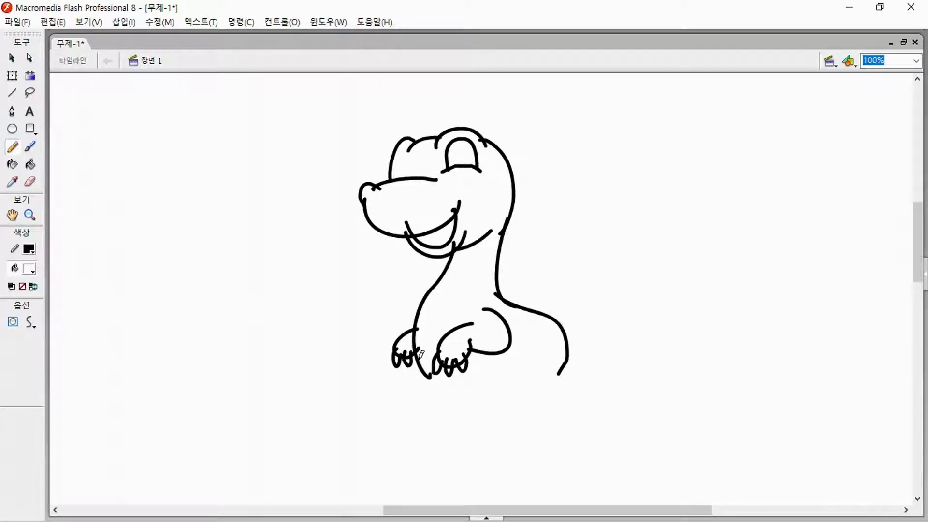
{"action": "mouse_move", "coordinate": [420, 357]}
{"action": "left_mouse_down"}
{"action": "mouse_move", "coordinate": [433, 398]}
{"action": "mouse_move", "coordinate": [487, 425]}
{"action": "left_mouse_up"}
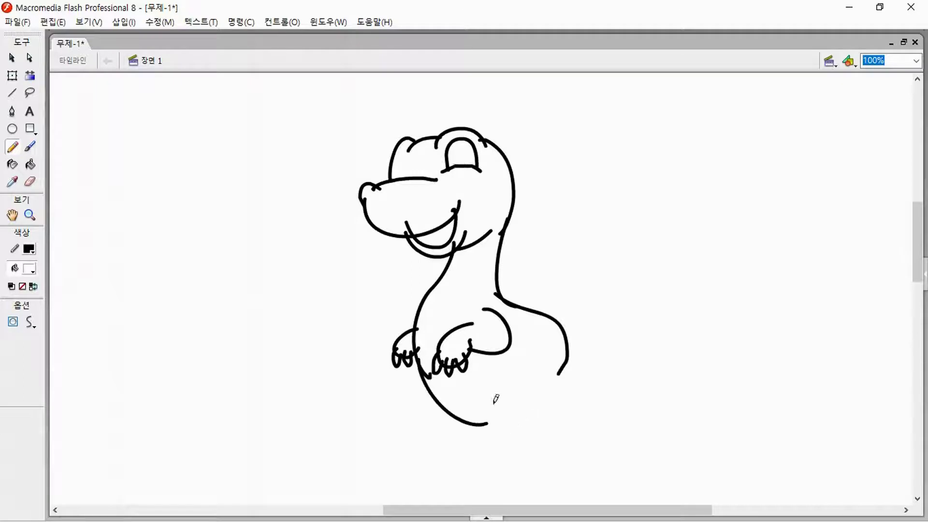
- Draw both legs below the belly, each ending in an oval foot, redoing the first attempt at the front foot
{"action": "mouse_move", "coordinate": [491, 375]}
{"action": "left_mouse_down"}
{"action": "mouse_move", "coordinate": [491, 409]}
{"action": "mouse_move", "coordinate": [518, 447]}
{"action": "left_mouse_up"}
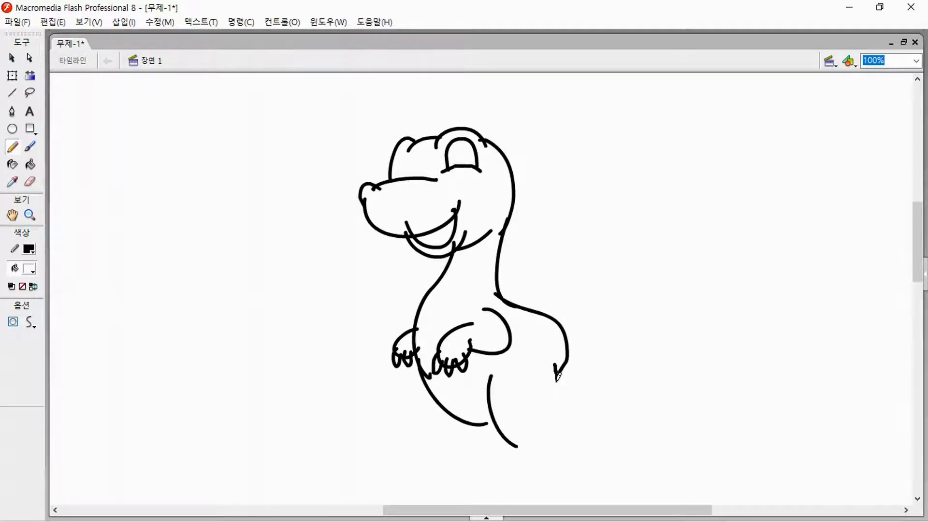
{"action": "mouse_move", "coordinate": [557, 377]}
{"action": "left_mouse_down"}
{"action": "mouse_move", "coordinate": [543, 410]}
{"action": "mouse_move", "coordinate": [547, 444]}
{"action": "mouse_move", "coordinate": [486, 452]}
{"action": "left_mouse_up"}
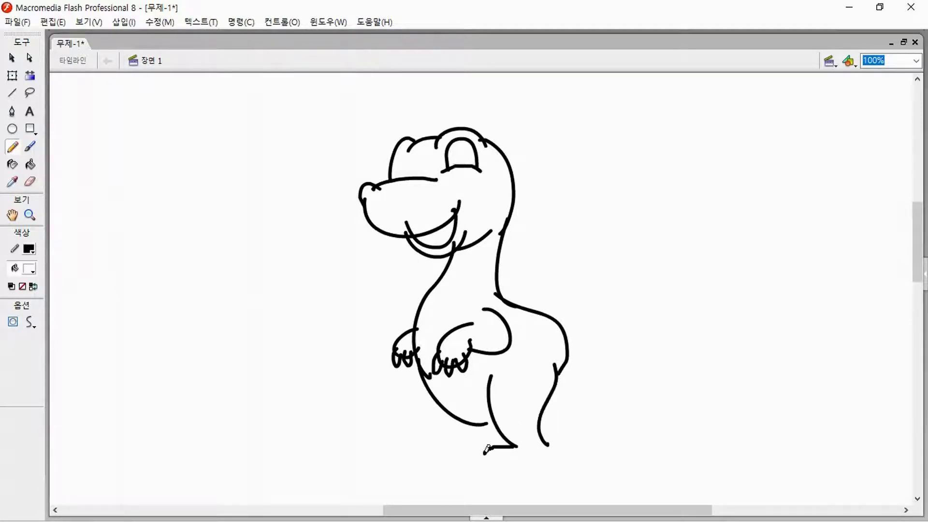
{"action": "key", "text": "ctrl+z"}
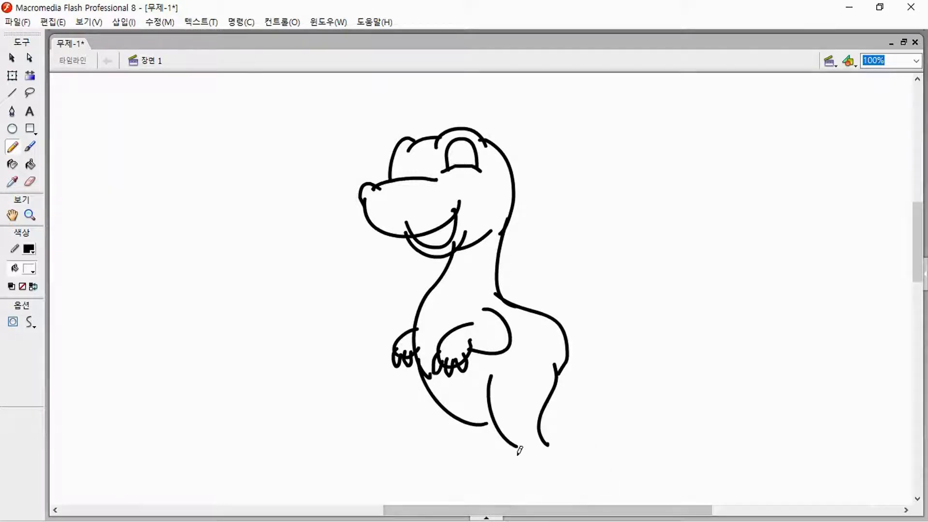
{"action": "mouse_move", "coordinate": [517, 446]}
{"action": "left_mouse_down"}
{"action": "mouse_move", "coordinate": [482, 462]}
{"action": "mouse_move", "coordinate": [519, 469]}
{"action": "mouse_move", "coordinate": [558, 456]}
{"action": "mouse_move", "coordinate": [531, 440]}
{"action": "left_mouse_up"}
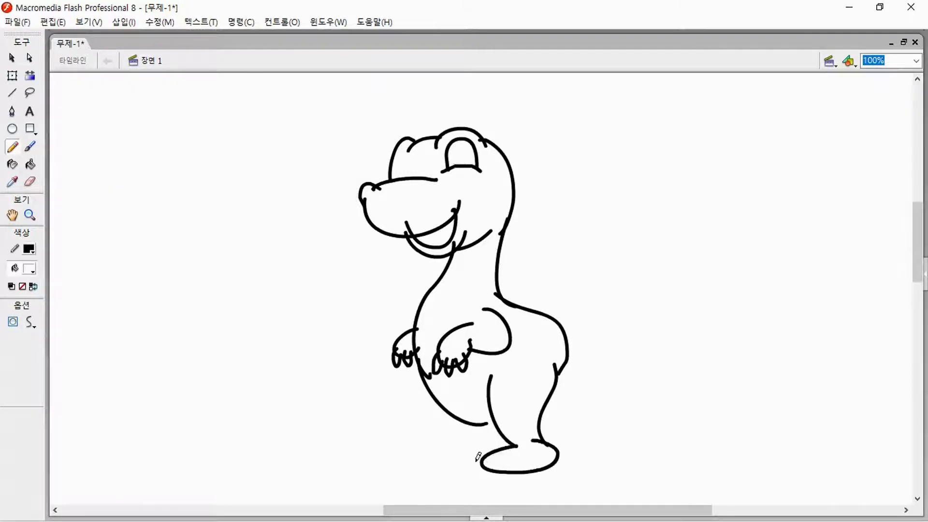
{"action": "mouse_move", "coordinate": [440, 390]}
{"action": "left_mouse_down"}
{"action": "mouse_move", "coordinate": [434, 413]}
{"action": "mouse_move", "coordinate": [456, 443]}
{"action": "left_mouse_up"}
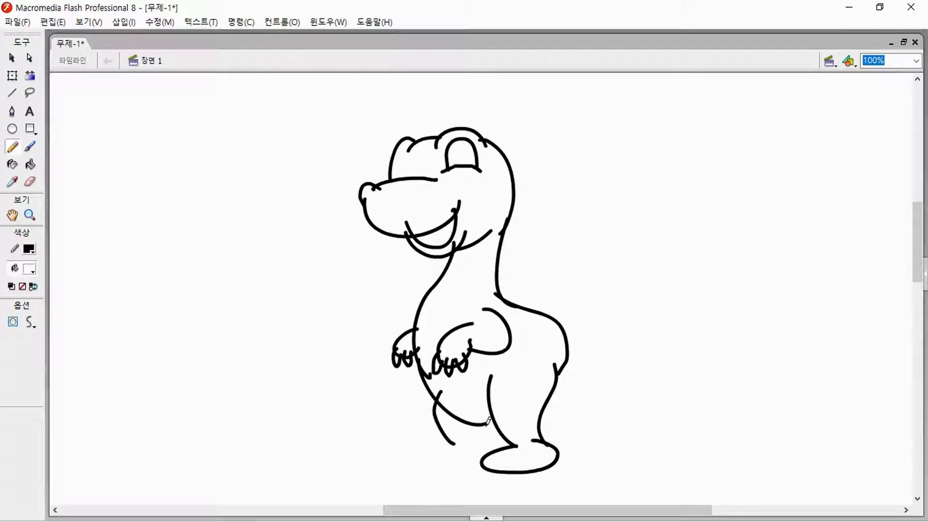
{"action": "mouse_move", "coordinate": [485, 414]}
{"action": "left_mouse_down"}
{"action": "mouse_move", "coordinate": [482, 443]}
{"action": "mouse_move", "coordinate": [429, 449]}
{"action": "mouse_move", "coordinate": [443, 459]}
{"action": "mouse_move", "coordinate": [482, 450]}
{"action": "mouse_move", "coordinate": [497, 417]}
{"action": "left_mouse_up"}
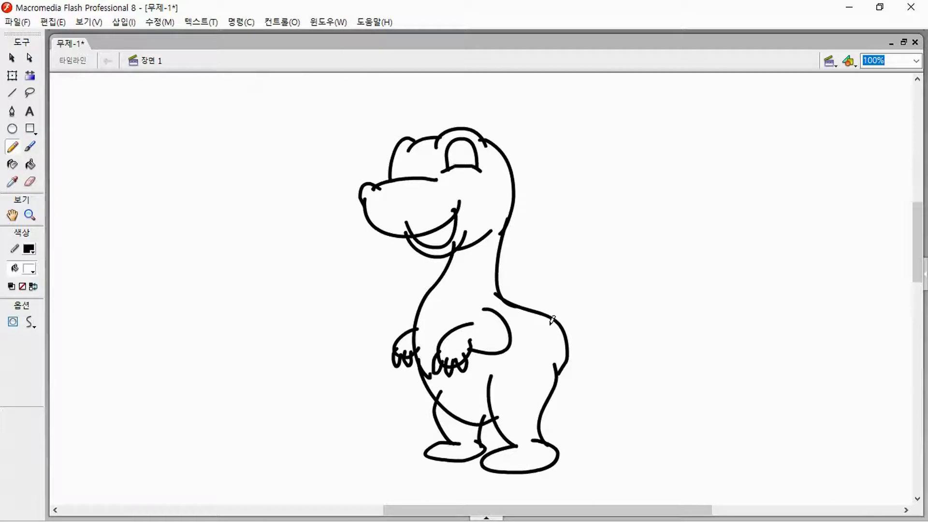
- Draw a curved tail rising from the back to a pointed tip, undoing the first stroke and redrawing it
{"action": "mouse_move", "coordinate": [552, 321]}
{"action": "left_mouse_down"}
{"action": "mouse_move", "coordinate": [594, 308]}
{"action": "mouse_move", "coordinate": [601, 275]}
{"action": "mouse_move", "coordinate": [575, 226]}
{"action": "left_mouse_up"}
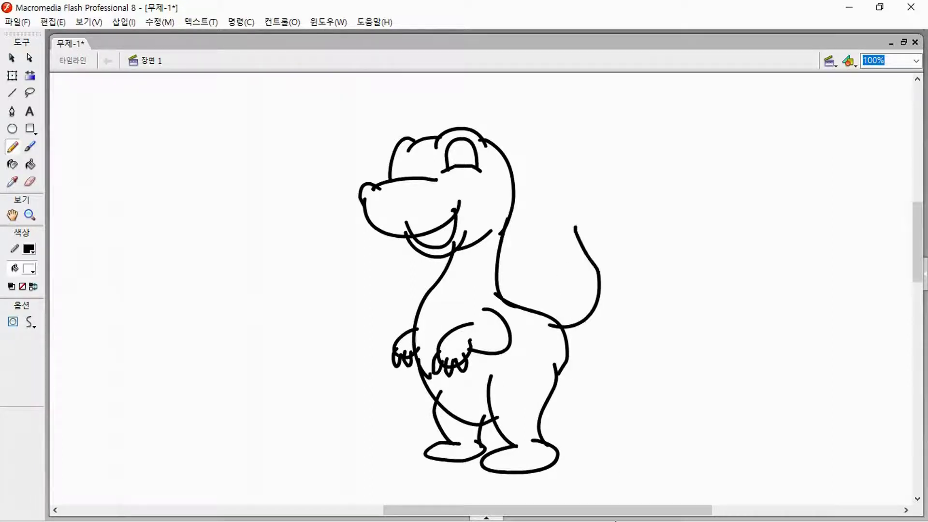
{"action": "key", "text": "ctrl+z"}
{"action": "mouse_move", "coordinate": [560, 317]}
{"action": "left_mouse_down"}
{"action": "mouse_move", "coordinate": [589, 204]}
{"action": "mouse_move", "coordinate": [657, 183]}
{"action": "mouse_move", "coordinate": [629, 191]}
{"action": "mouse_move", "coordinate": [608, 226]}
{"action": "mouse_move", "coordinate": [615, 262]}
{"action": "mouse_move", "coordinate": [637, 291]}
{"action": "mouse_move", "coordinate": [638, 322]}
{"action": "mouse_move", "coordinate": [612, 363]}
{"action": "mouse_move", "coordinate": [528, 405]}
{"action": "left_mouse_up"}
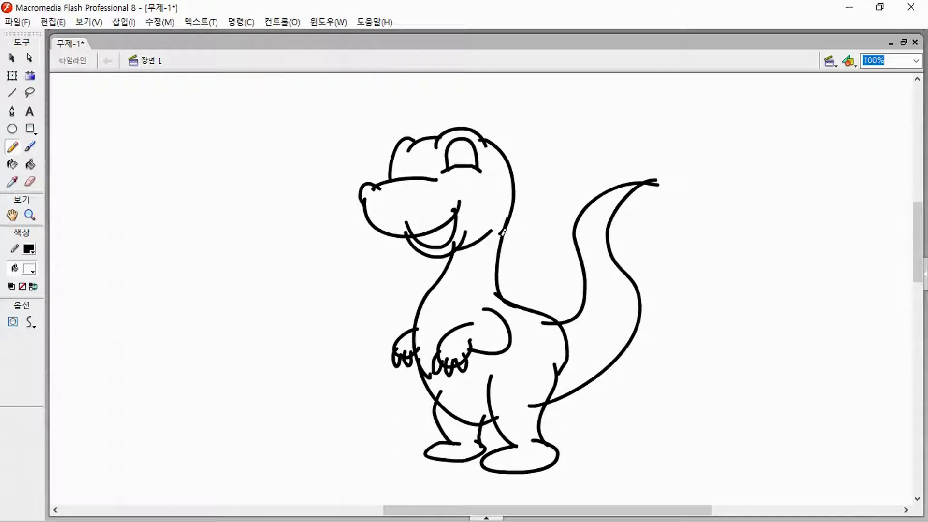
- Erase the overlapping and overshooting line segments at the mouth, snout, back, tail, arms, belly and legs with the faucet eraser
{"action": "key", "text": "e"}
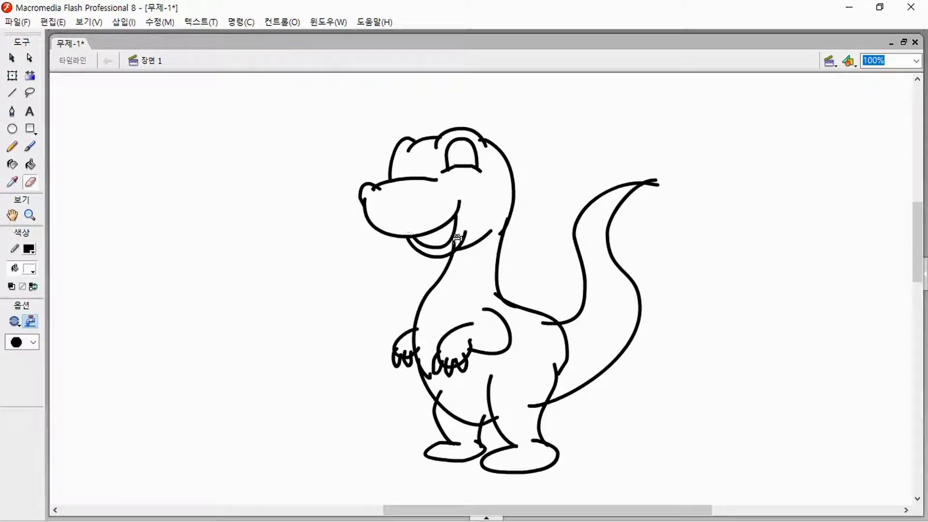
{"action": "left_click", "coordinate": [566, 340]}
{"action": "left_click", "coordinate": [549, 323]}
{"action": "left_click", "coordinate": [657, 180]}
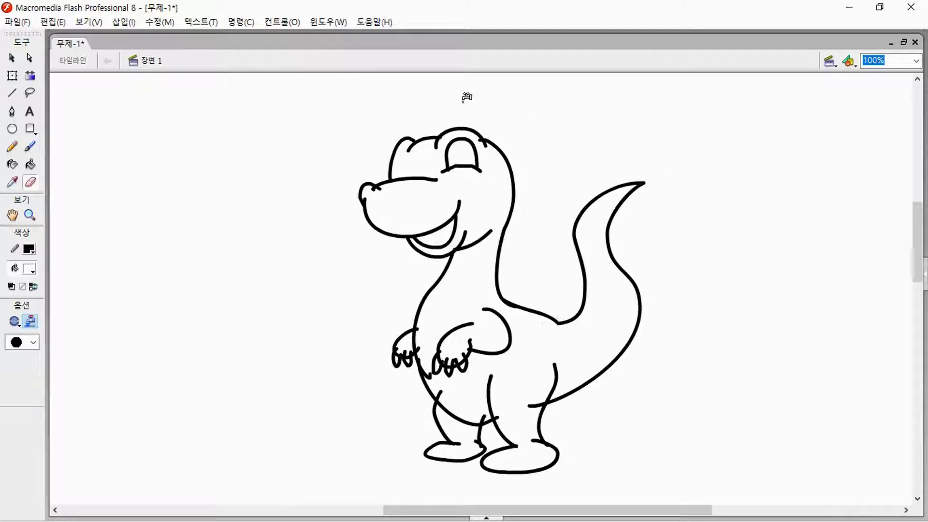
{"action": "left_click", "coordinate": [380, 188]}
{"action": "left_click", "coordinate": [419, 349]}
{"action": "left_click", "coordinate": [417, 330]}
{"action": "left_click", "coordinate": [426, 375]}
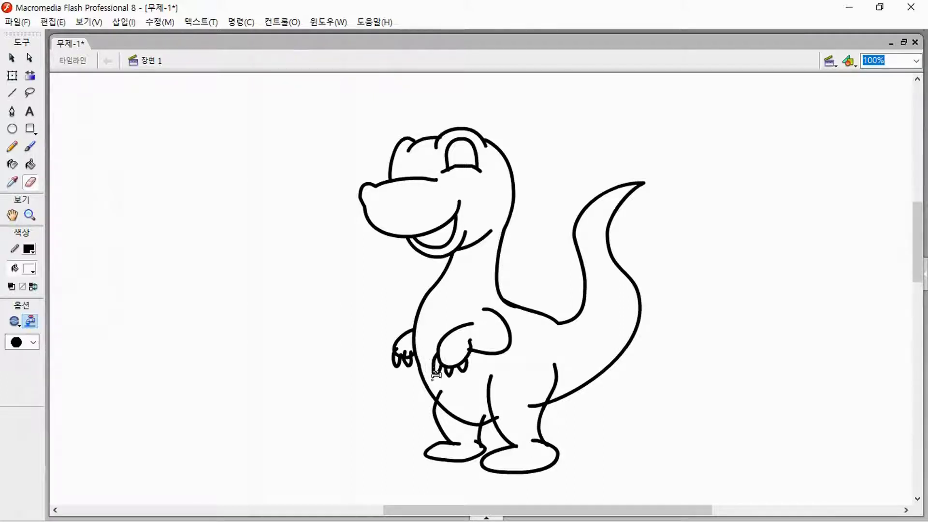
{"action": "left_click", "coordinate": [440, 394]}
{"action": "left_click", "coordinate": [483, 418]}
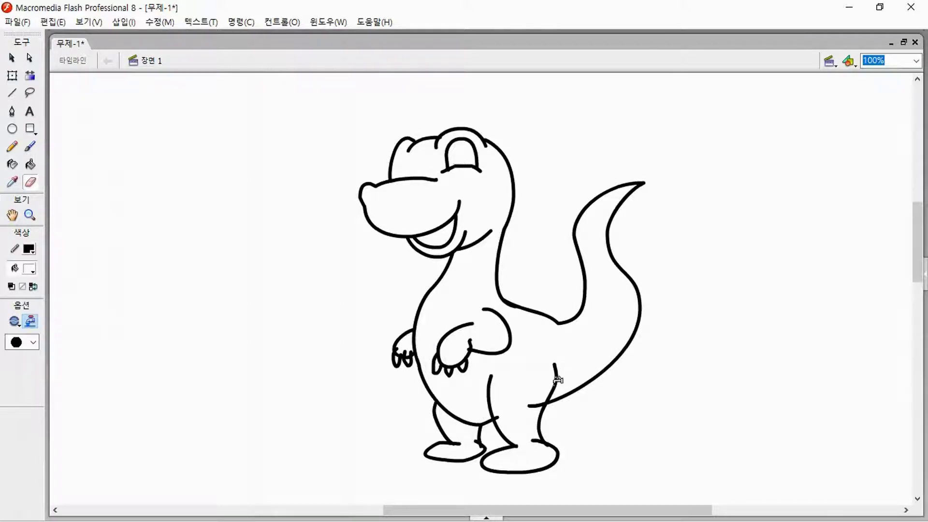
{"action": "left_click", "coordinate": [532, 405]}
- Draw a row of spikes from the head along the back to the tail tip, and add an inner belly line continuing along the tail
{"action": "key", "text": "y"}
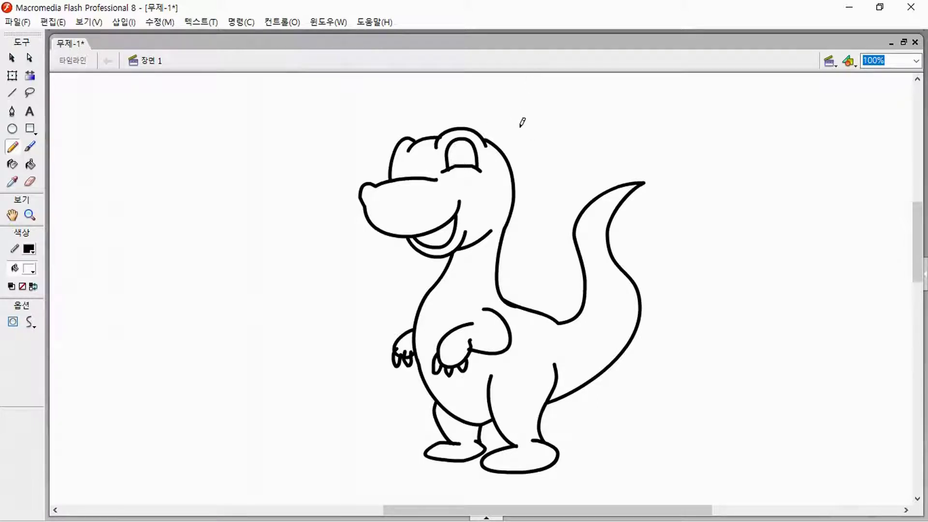
{"action": "mouse_move", "coordinate": [483, 138]}
{"action": "left_mouse_down"}
{"action": "mouse_move", "coordinate": [505, 128]}
{"action": "mouse_move", "coordinate": [507, 153]}
{"action": "left_mouse_up"}
{"action": "mouse_move", "coordinate": [496, 160]}
{"action": "left_mouse_down"}
{"action": "mouse_move", "coordinate": [527, 156]}
{"action": "mouse_move", "coordinate": [508, 186]}
{"action": "mouse_move", "coordinate": [521, 189]}
{"action": "mouse_move", "coordinate": [522, 230]}
{"action": "mouse_move", "coordinate": [501, 250]}
{"action": "mouse_move", "coordinate": [512, 258]}
{"action": "mouse_move", "coordinate": [502, 292]}
{"action": "mouse_move", "coordinate": [548, 294]}
{"action": "mouse_move", "coordinate": [563, 323]}
{"action": "mouse_move", "coordinate": [586, 292]}
{"action": "mouse_move", "coordinate": [573, 325]}
{"action": "mouse_move", "coordinate": [566, 305]}
{"action": "mouse_move", "coordinate": [588, 286]}
{"action": "mouse_move", "coordinate": [591, 268]}
{"action": "mouse_move", "coordinate": [570, 272]}
{"action": "mouse_move", "coordinate": [585, 280]}
{"action": "mouse_move", "coordinate": [580, 230]}
{"action": "mouse_move", "coordinate": [569, 229]}
{"action": "mouse_move", "coordinate": [573, 208]}
{"action": "mouse_move", "coordinate": [592, 208]}
{"action": "mouse_move", "coordinate": [589, 187]}
{"action": "mouse_move", "coordinate": [626, 185]}
{"action": "mouse_move", "coordinate": [602, 188]}
{"action": "mouse_move", "coordinate": [633, 183]}
{"action": "left_mouse_up"}
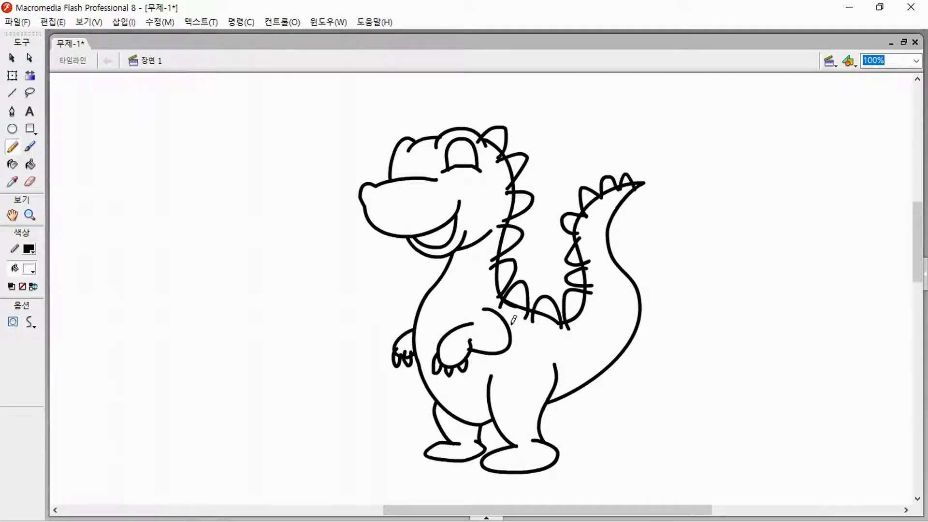
{"action": "mouse_move", "coordinate": [486, 231]}
{"action": "left_mouse_down"}
{"action": "mouse_move", "coordinate": [459, 313]}
{"action": "mouse_move", "coordinate": [470, 359]}
{"action": "mouse_move", "coordinate": [491, 382]}
{"action": "left_mouse_up"}
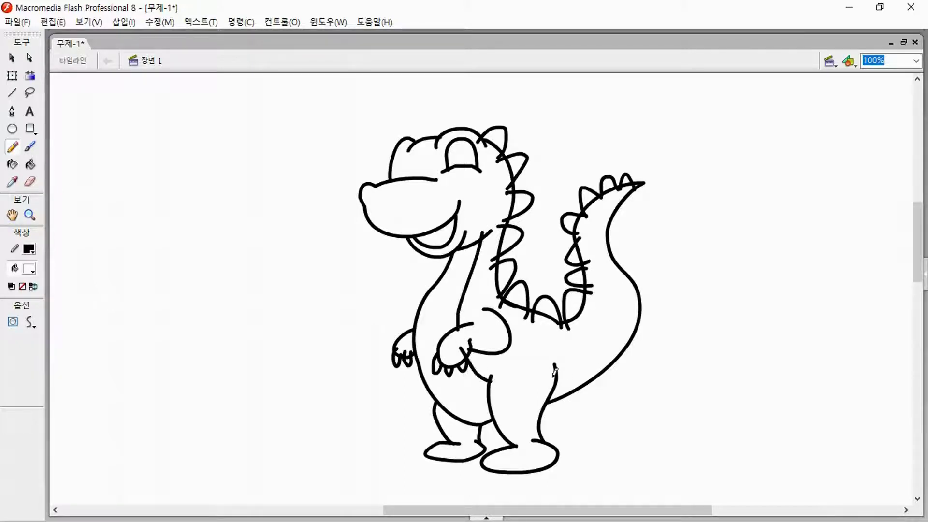
{"action": "mouse_move", "coordinate": [548, 373]}
{"action": "left_mouse_down"}
{"action": "mouse_move", "coordinate": [595, 352]}
{"action": "mouse_move", "coordinate": [620, 316]}
{"action": "mouse_move", "coordinate": [604, 218]}
{"action": "mouse_move", "coordinate": [630, 183]}
{"action": "mouse_move", "coordinate": [656, 175]}
{"action": "left_mouse_up"}
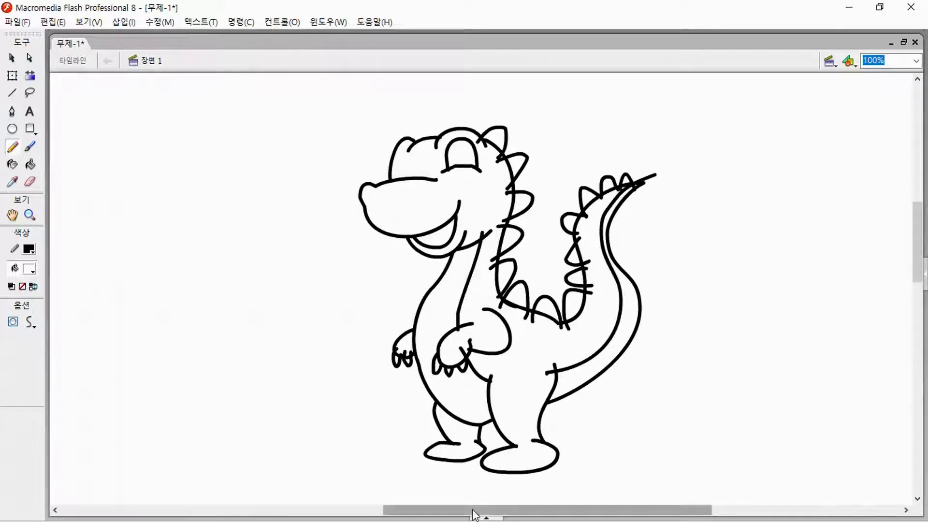
- Add toe claws to both feet, and draw two nostrils on the snout and a pupil in the eye
{"action": "mouse_move", "coordinate": [472, 467]}
{"action": "left_mouse_down"}
{"action": "mouse_move", "coordinate": [486, 472]}
{"action": "mouse_move", "coordinate": [514, 467]}
{"action": "left_mouse_up"}
{"action": "mouse_move", "coordinate": [433, 443]}
{"action": "left_mouse_down"}
{"action": "mouse_move", "coordinate": [419, 455]}
{"action": "mouse_move", "coordinate": [448, 459]}
{"action": "left_mouse_up"}
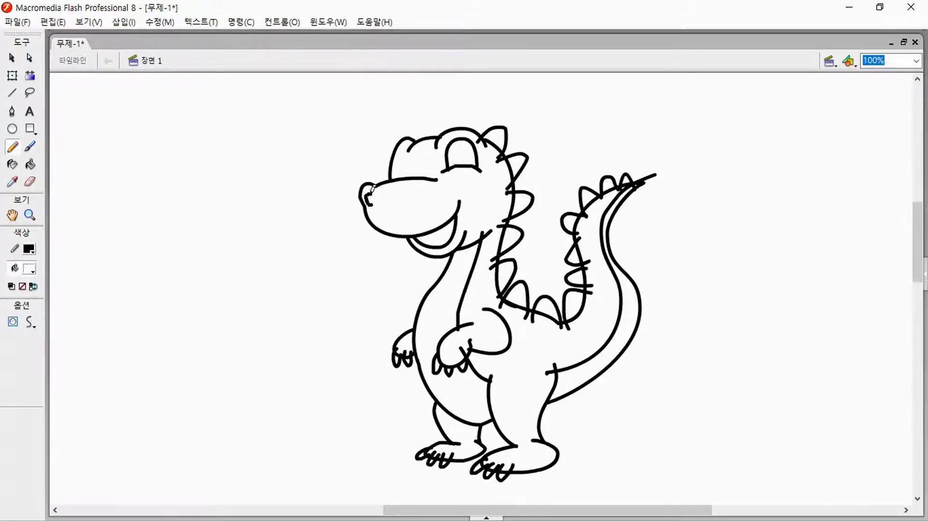
{"action": "left_click_drag", "start_coordinate": [371, 190], "coordinate": [414, 204]}
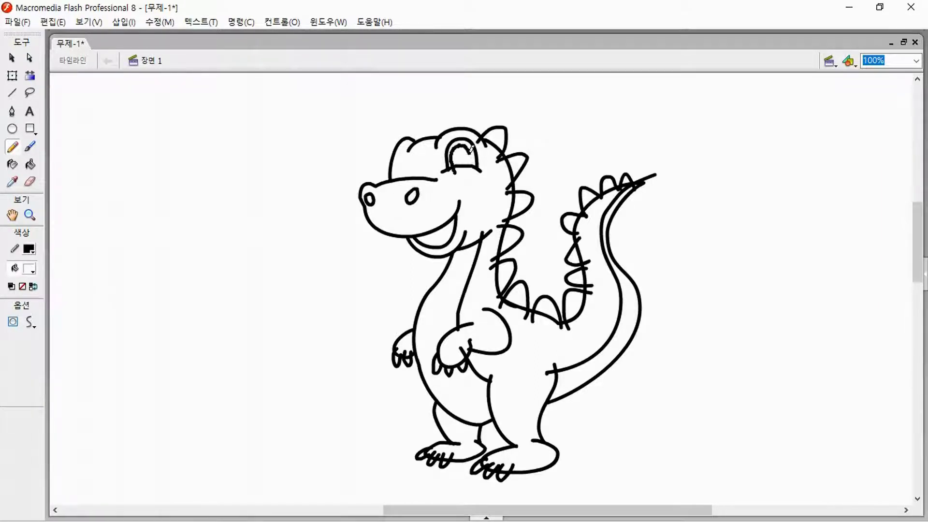
{"action": "left_click_drag", "start_coordinate": [471, 149], "coordinate": [471, 162]}
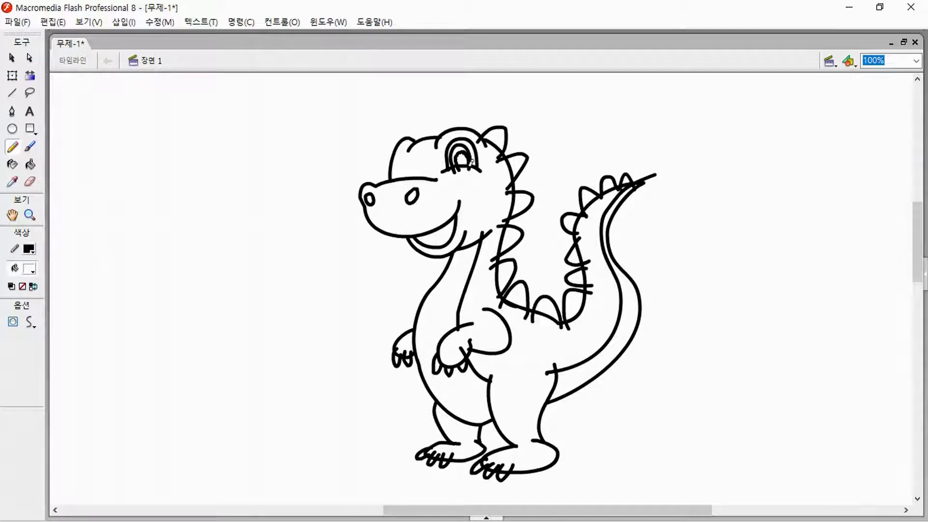
- Erase the line ends that cross the body outline at the back spikes and overshoot the tail tip
{"action": "key", "text": "e"}
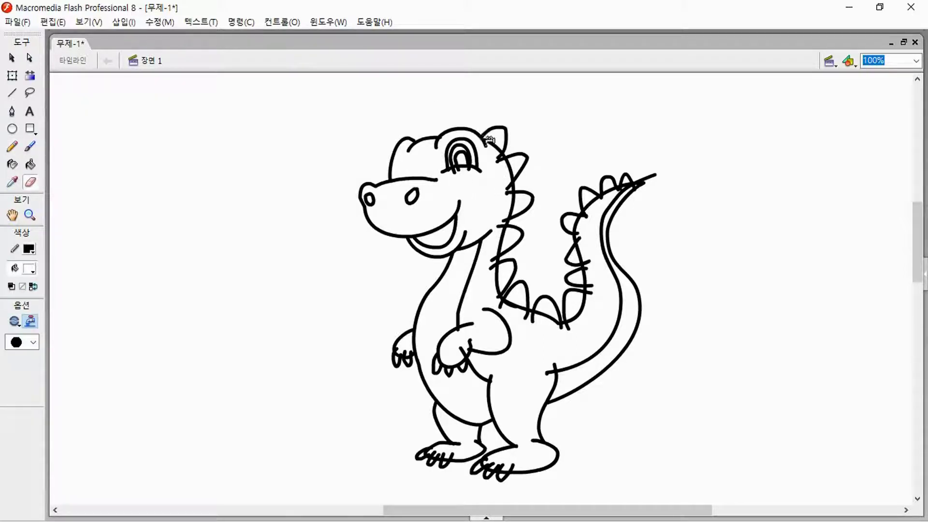
{"action": "mouse_move", "coordinate": [510, 213]}
{"action": "left_mouse_down"}
{"action": "mouse_move", "coordinate": [494, 265]}
{"action": "mouse_move", "coordinate": [497, 293]}
{"action": "mouse_move", "coordinate": [568, 328]}
{"action": "mouse_move", "coordinate": [593, 293]}
{"action": "mouse_move", "coordinate": [579, 237]}
{"action": "mouse_move", "coordinate": [595, 202]}
{"action": "left_mouse_up"}
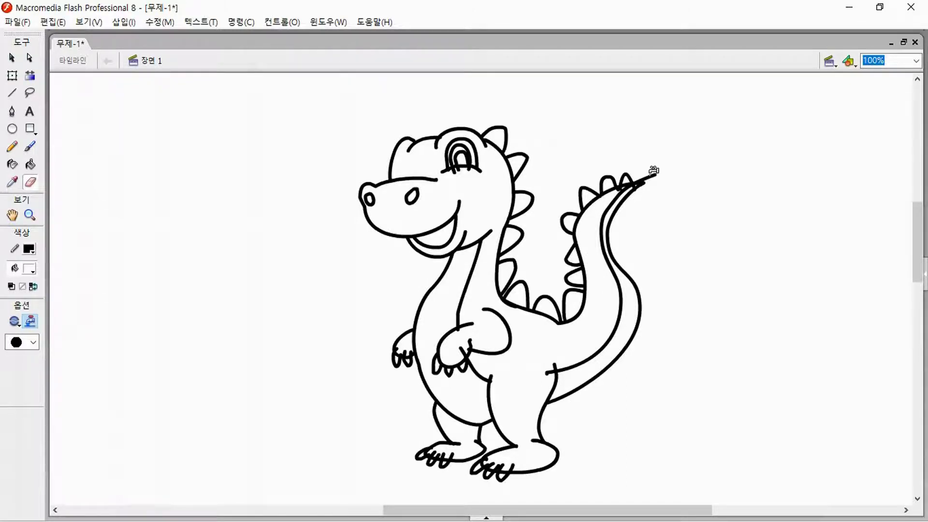
{"action": "left_click_drag", "start_coordinate": [655, 173], "coordinate": [622, 184]}
{"action": "left_click", "coordinate": [623, 196], "text": "ctrl"}
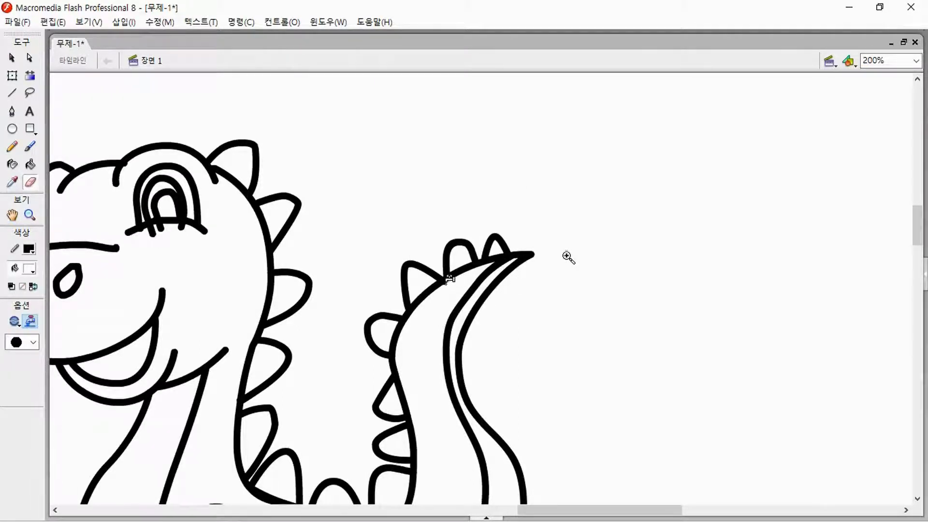
- Erase the claw line ends that overlap the insides of the dinosaur's hands
{"action": "left_click_drag", "start_coordinate": [433, 364], "coordinate": [529, 188]}
{"action": "left_click", "coordinate": [326, 295]}
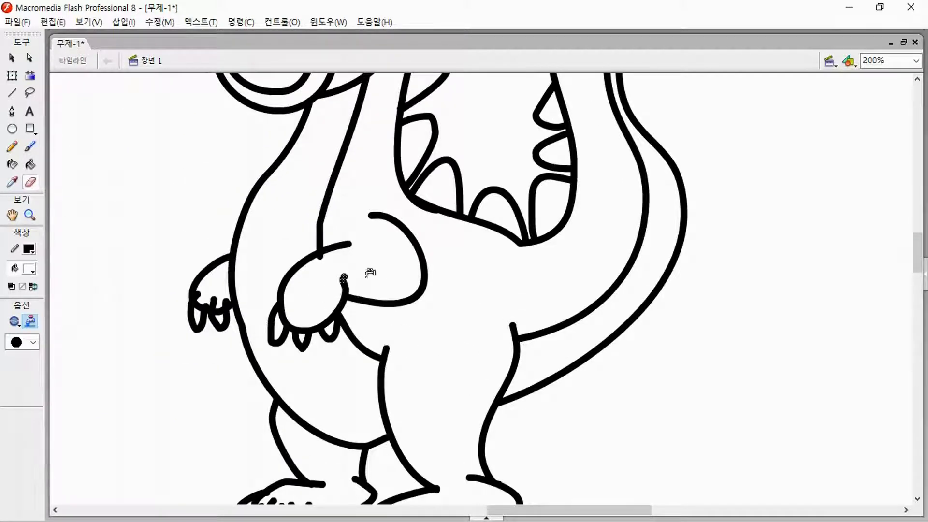
{"action": "left_click", "coordinate": [214, 301]}
{"action": "left_click", "coordinate": [225, 302]}
{"action": "left_click", "coordinate": [207, 305]}
{"action": "left_click", "coordinate": [198, 295]}
- Erase the toe claw line ends inside both feet, undoing one wrong erasure on the rear foot
{"action": "left_click_drag", "start_coordinate": [335, 417], "coordinate": [396, 267]}
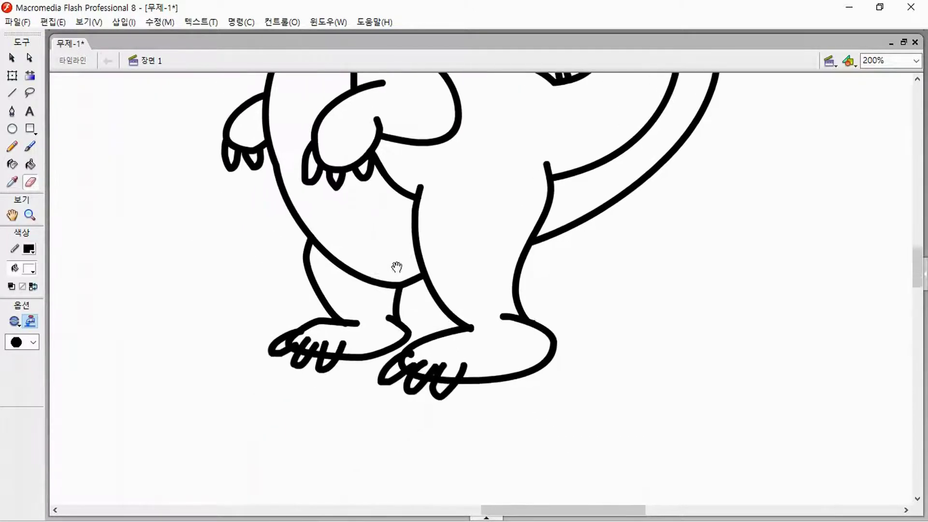
{"action": "left_click", "coordinate": [415, 358]}
{"action": "left_click", "coordinate": [431, 365]}
{"action": "left_click", "coordinate": [444, 367]}
{"action": "left_click", "coordinate": [462, 367]}
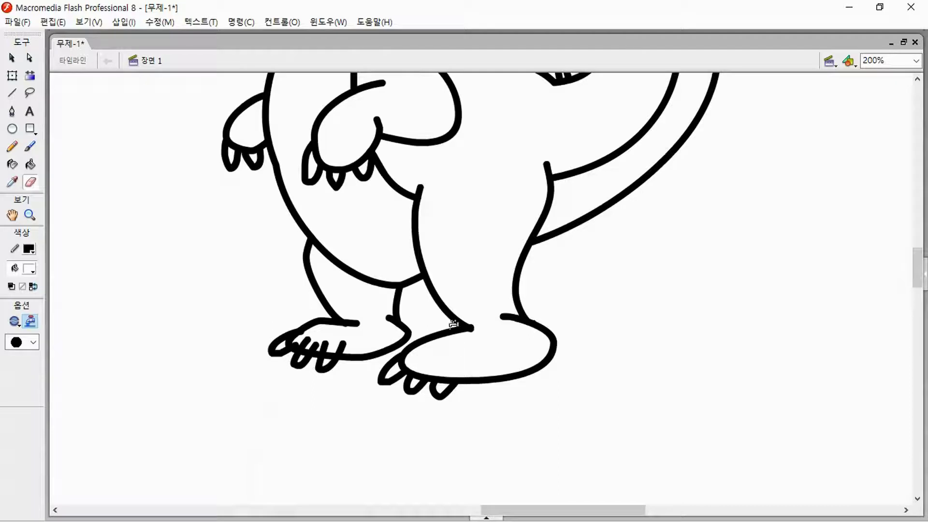
{"action": "left_click", "coordinate": [304, 335]}
{"action": "key", "text": "ctrl+z"}
{"action": "left_click", "coordinate": [305, 343]}
{"action": "left_click", "coordinate": [313, 347]}
{"action": "left_click", "coordinate": [328, 343]}
{"action": "left_click", "coordinate": [345, 344]}
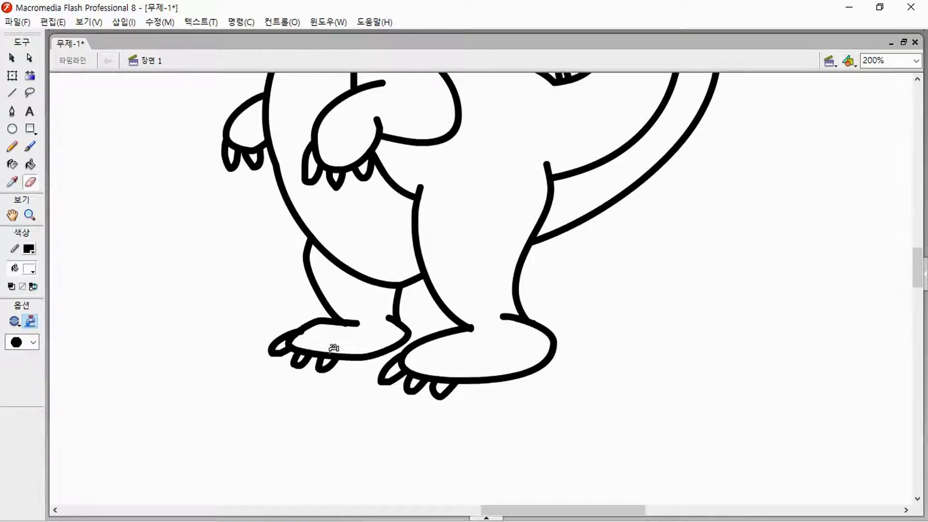
- Examine the dinosaur's head, body and feet up close for remaining overlapping line ends in the outline
{"action": "key", "text": "z"}
{"action": "left_click", "coordinate": [464, 352], "text": "alt"}
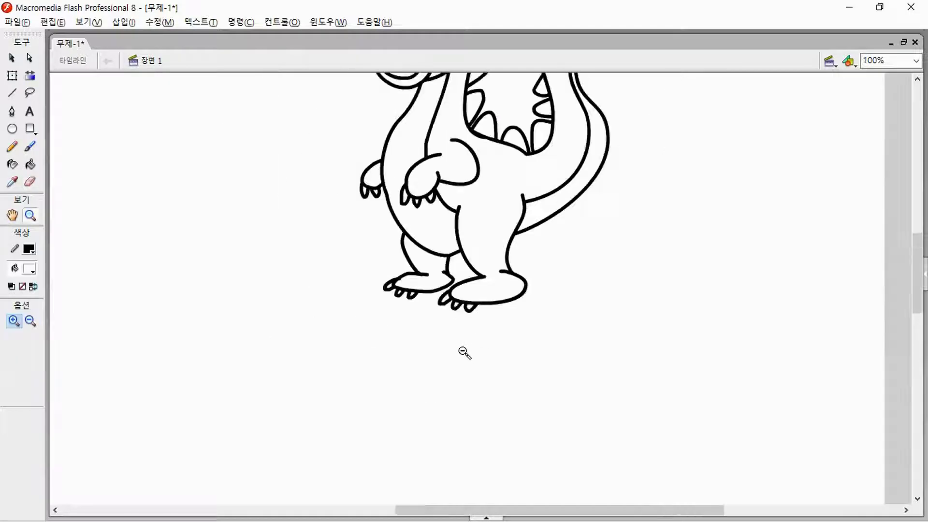
{"action": "key", "text": "space"}
{"action": "left_click_drag", "start_coordinate": [451, 315], "coordinate": [364, 468]}
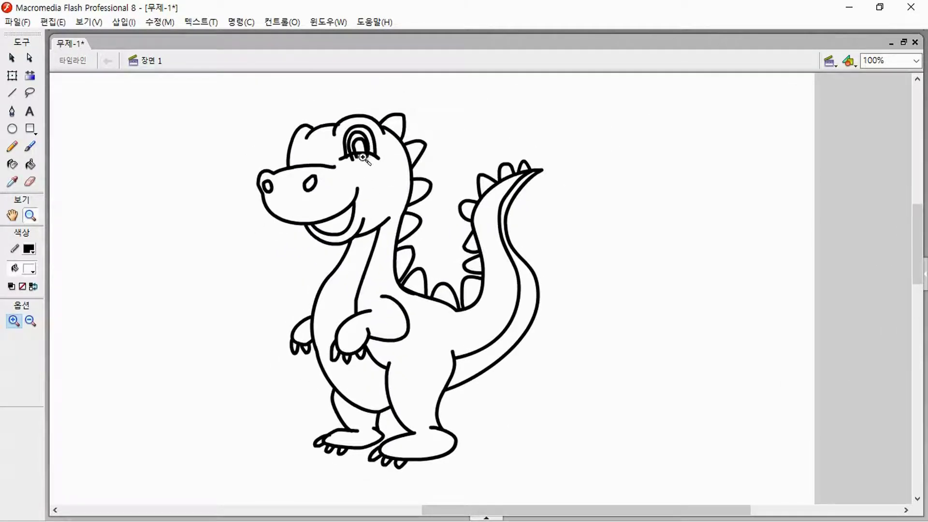
{"action": "left_click", "coordinate": [365, 159]}
{"action": "left_click_drag", "start_coordinate": [428, 300], "coordinate": [371, 255]}
{"action": "key", "text": "e"}
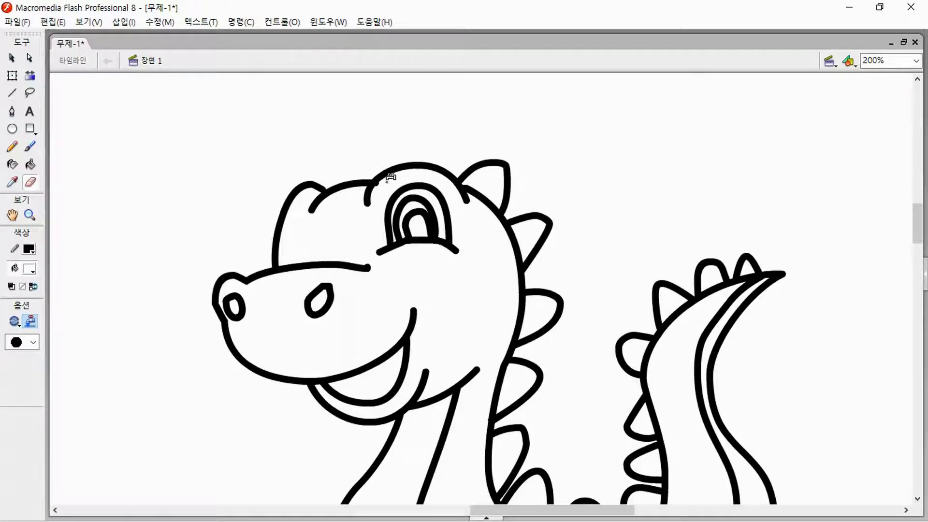
{"action": "left_click", "coordinate": [372, 267], "text": "ctrl"}
{"action": "left_click_drag", "start_coordinate": [363, 262], "coordinate": [375, 281], "text": "ctrl"}
{"action": "scroll", "coordinate": [414, 401], "scroll_direction": "down", "scroll_amount": 10}
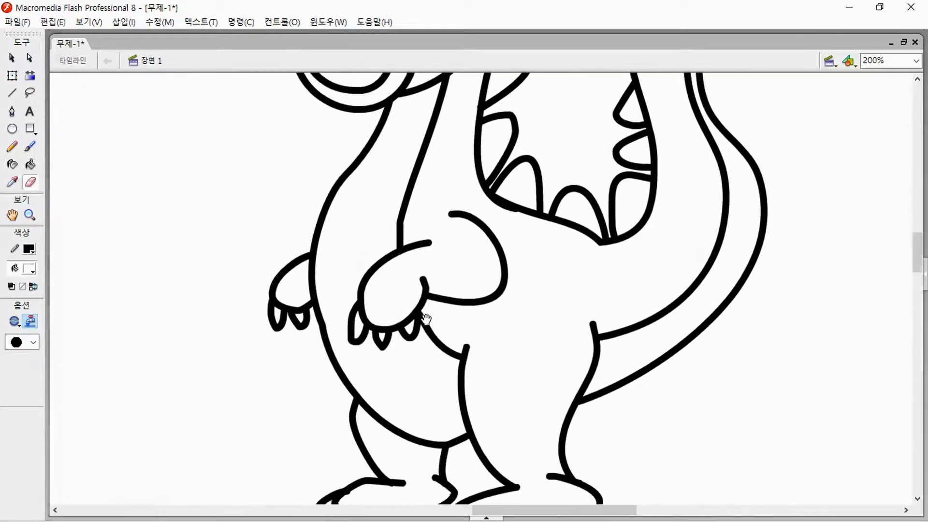
{"action": "key", "text": "z"}
{"action": "left_click", "coordinate": [447, 424], "text": "alt"}
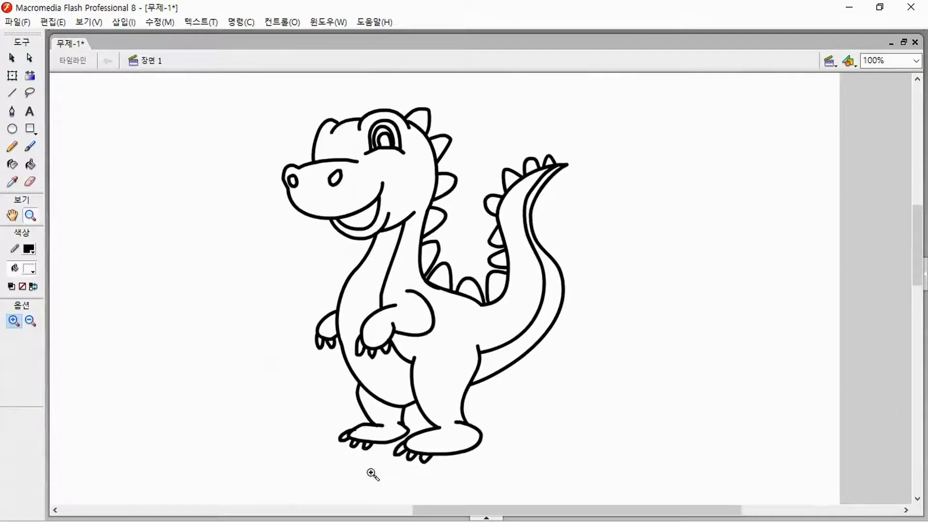
- Sample the bright green palette dot and fill the dinosaur's head, back and near leg with it
{"action": "key", "text": "v"}
{"action": "key", "text": "i"}
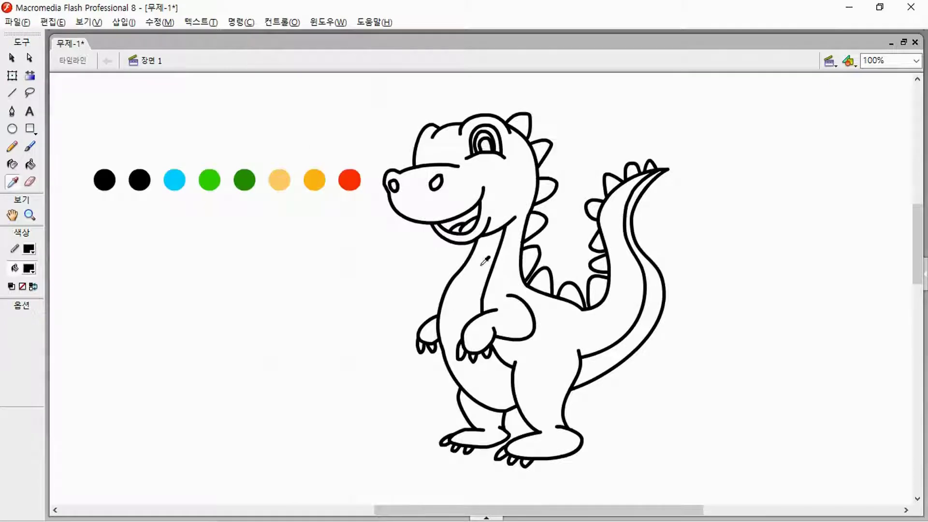
{"action": "left_click", "coordinate": [212, 182]}
{"action": "left_click", "coordinate": [506, 280]}
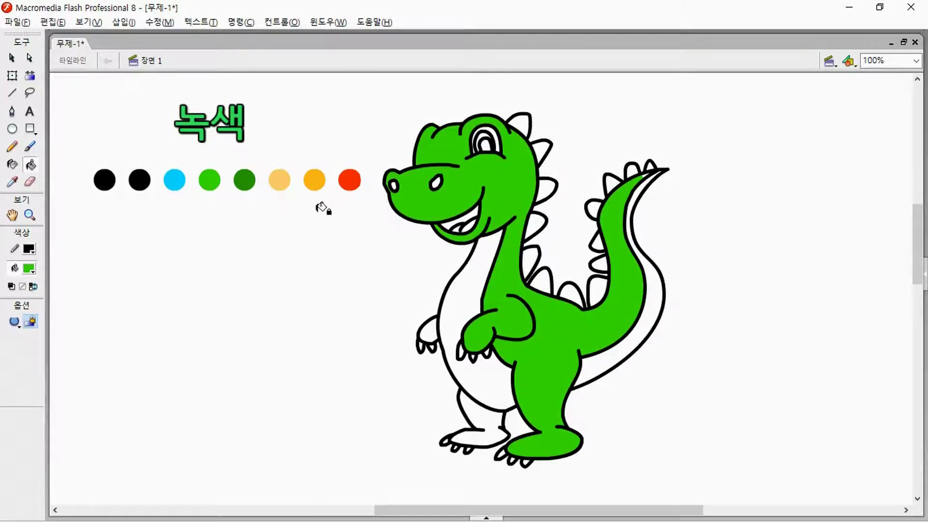
- Sample the light yellow palette dot and fill the belly and the underside of the tail with it
{"action": "key", "text": "i"}
{"action": "left_click", "coordinate": [283, 179]}
{"action": "left_click", "coordinate": [469, 296]}
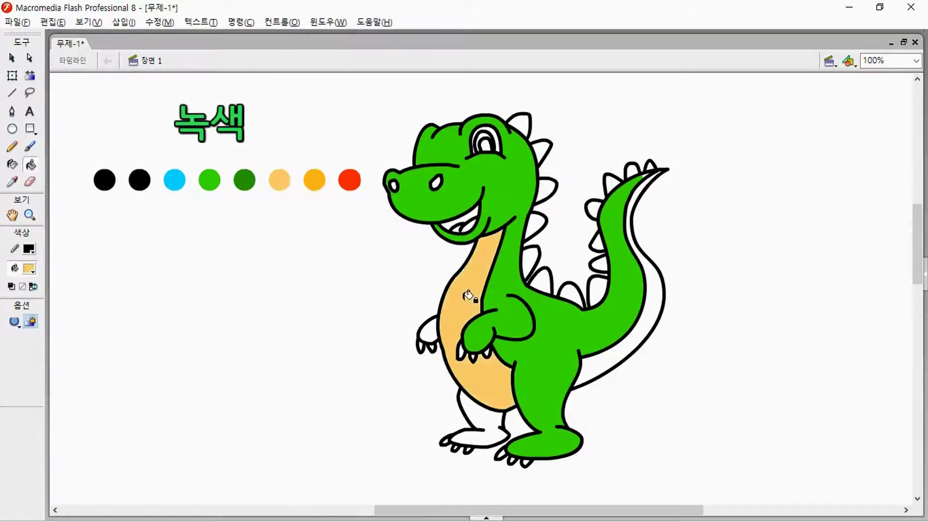
{"action": "left_click", "coordinate": [599, 364]}
{"action": "left_click", "coordinate": [634, 197]}
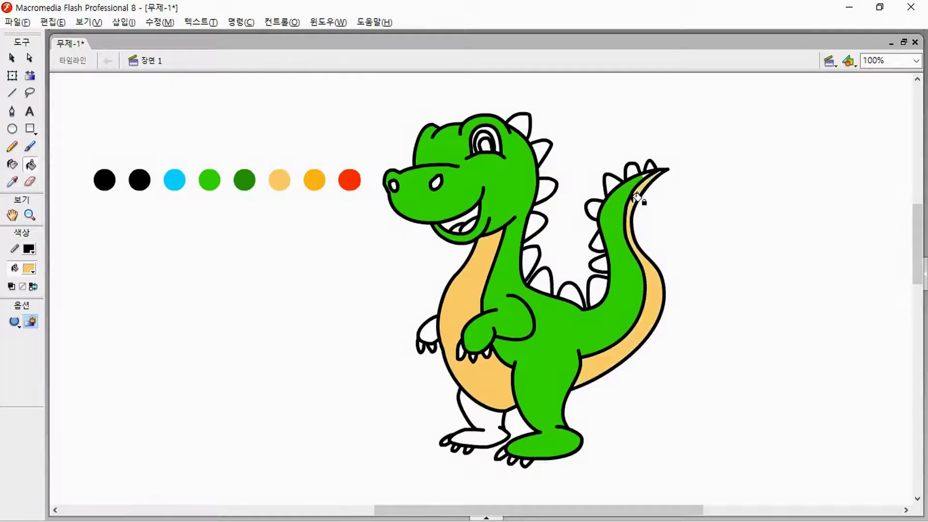
- Sample the body's bright green and fill the far leg, far foot and far arm with it
{"action": "key", "text": "i"}
{"action": "left_click", "coordinate": [618, 224]}
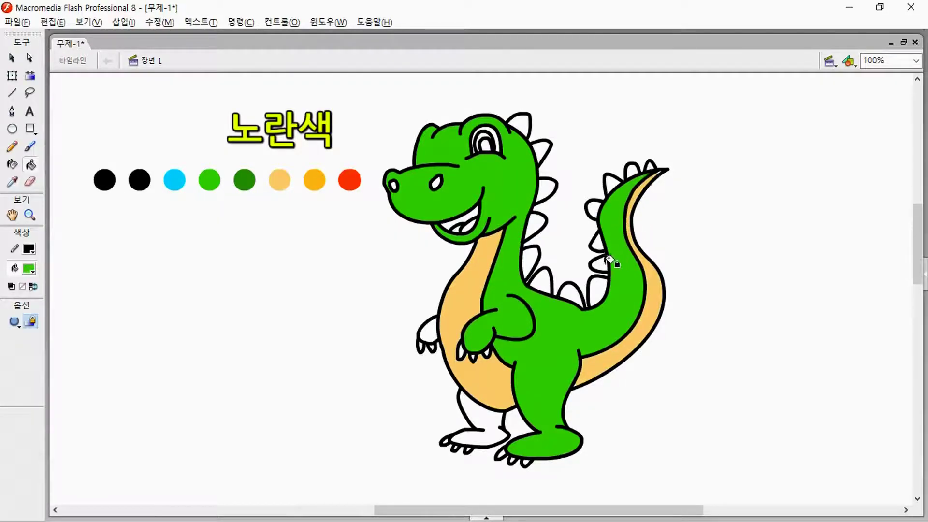
{"action": "key", "text": "i"}
{"action": "left_click", "coordinate": [518, 349]}
{"action": "left_click", "coordinate": [492, 426]}
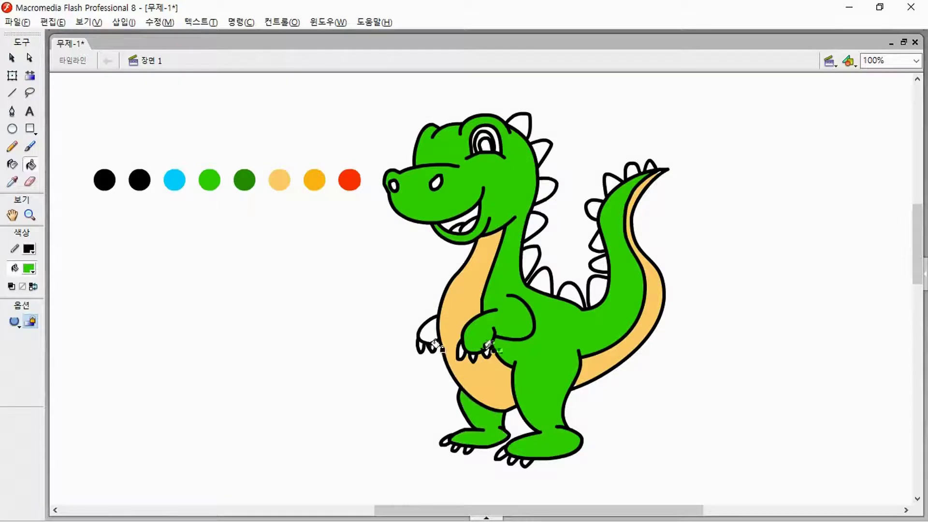
{"action": "left_click", "coordinate": [430, 330]}
- Fill the tongue with the palette's red and the inside of the mouth with black
{"action": "key", "text": "i"}
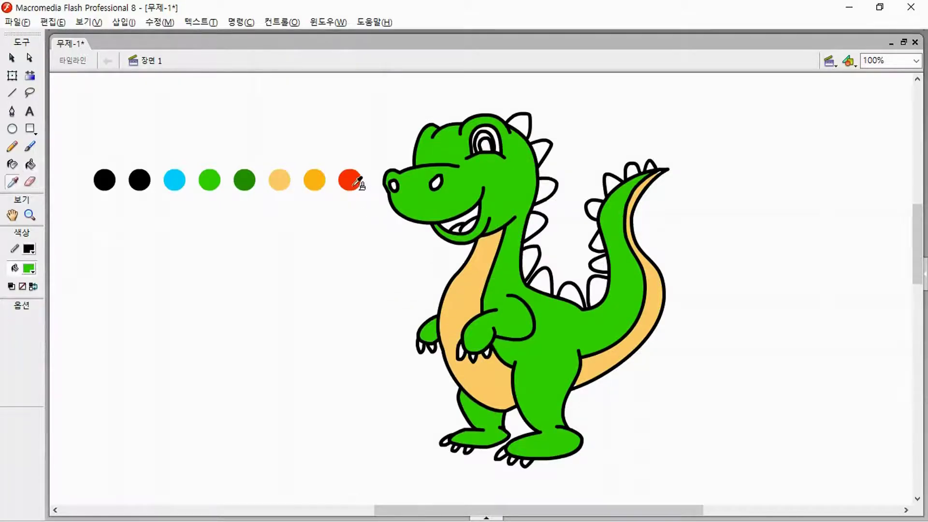
{"action": "left_click", "coordinate": [355, 184]}
{"action": "left_click", "coordinate": [458, 236]}
{"action": "key", "text": "i"}
{"action": "left_click", "coordinate": [139, 180]}
{"action": "left_click", "coordinate": [476, 214]}
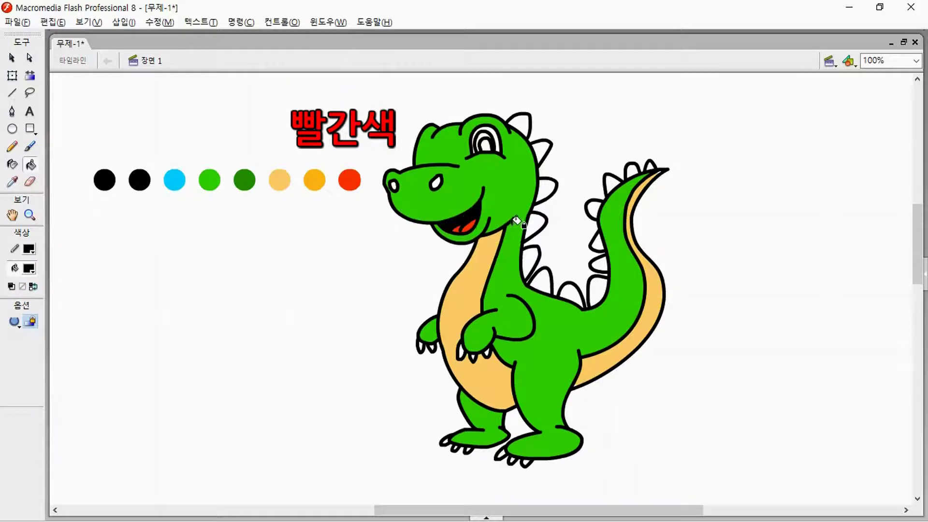
- Fill the spikes along the lower neck, back and tail with the bright green sampled from the body
{"action": "key", "text": "i"}
{"action": "left_click", "coordinate": [501, 281]}
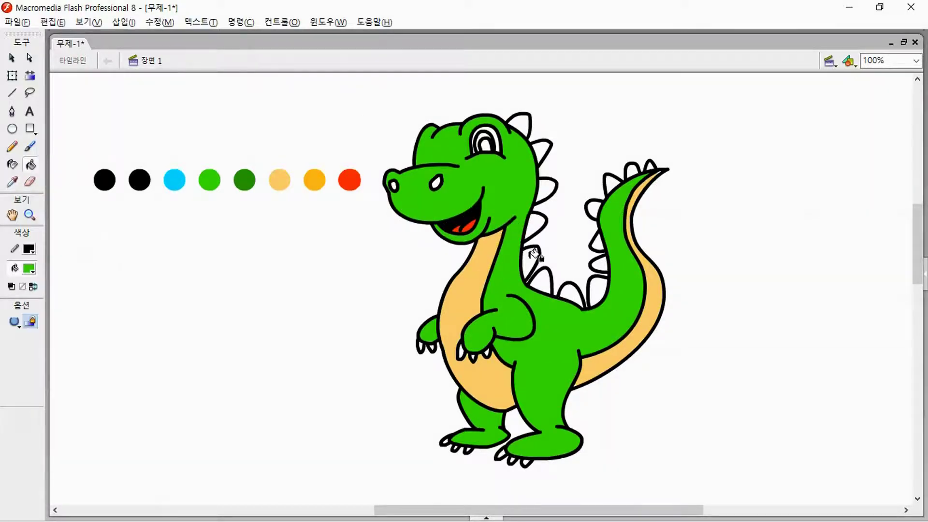
{"action": "left_click", "coordinate": [530, 261]}
{"action": "left_click", "coordinate": [547, 289]}
{"action": "left_click", "coordinate": [569, 293]}
{"action": "left_click", "coordinate": [594, 289]}
{"action": "left_click", "coordinate": [600, 266]}
{"action": "left_click", "coordinate": [599, 244]}
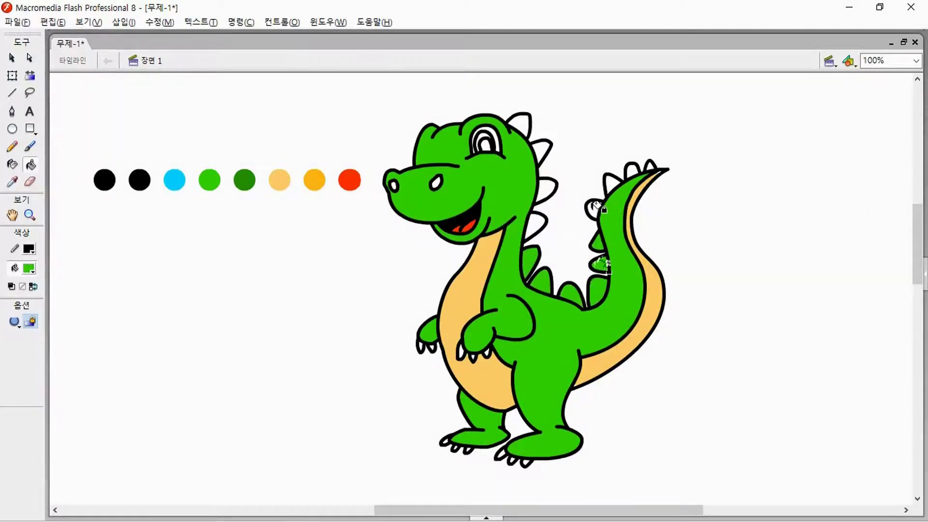
{"action": "left_click", "coordinate": [594, 208]}
{"action": "left_click", "coordinate": [614, 182]}
{"action": "left_click", "coordinate": [632, 170]}
{"action": "left_click", "coordinate": [649, 165]}
- Fill the four remaining spikes behind the head and upper neck with the same bright green
{"action": "left_click", "coordinate": [539, 223]}
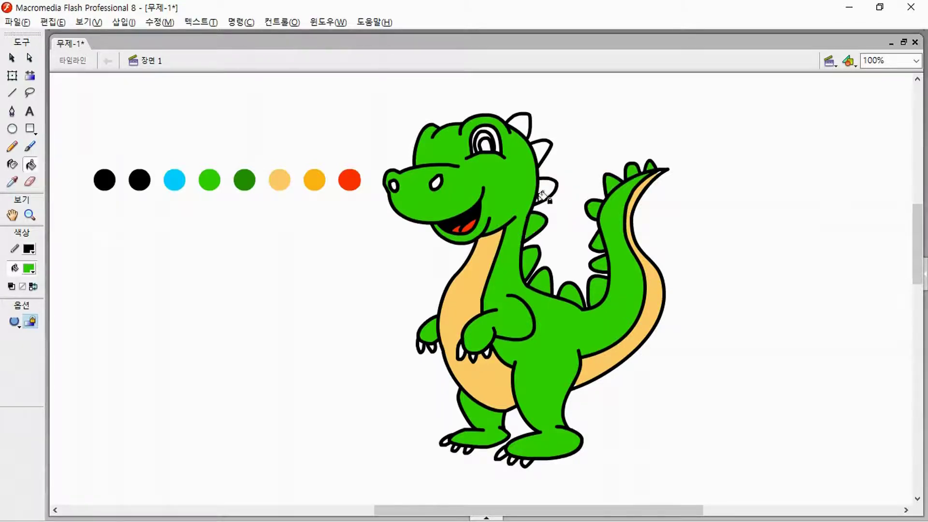
{"action": "left_click", "coordinate": [545, 188]}
{"action": "left_click", "coordinate": [540, 149]}
{"action": "left_click", "coordinate": [520, 125]}
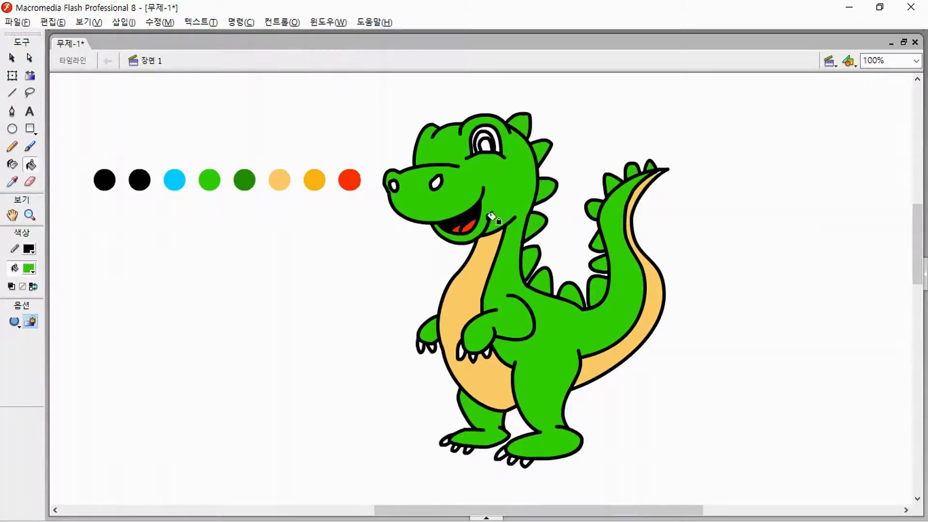
- Fill the eye's iris with the palette's light blue and the pupil with black
{"action": "key", "text": "i"}
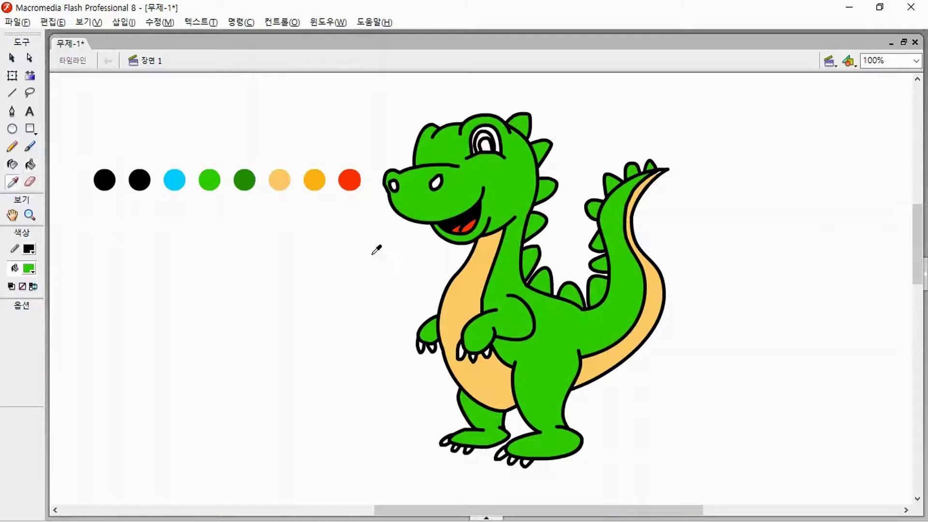
{"action": "left_click", "coordinate": [175, 180]}
{"action": "left_click", "coordinate": [481, 140]}
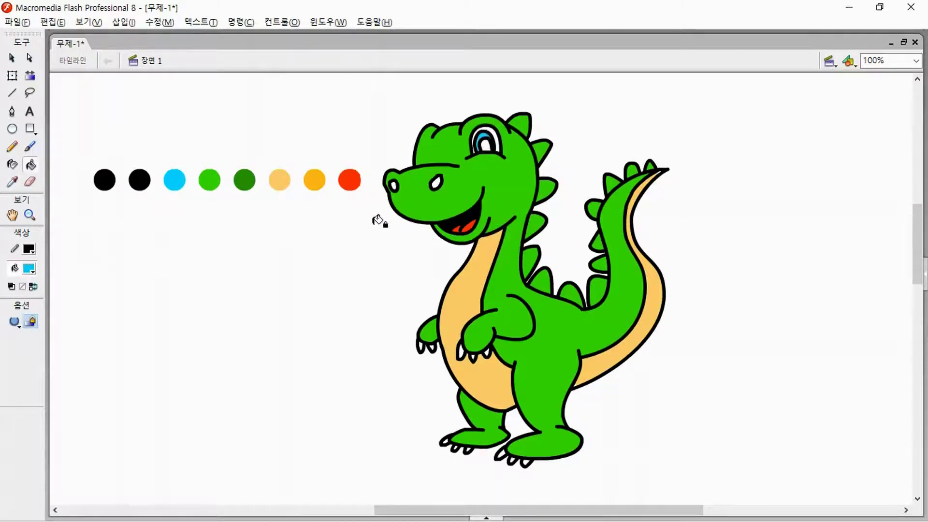
{"action": "key", "text": "i"}
{"action": "left_click", "coordinate": [142, 180]}
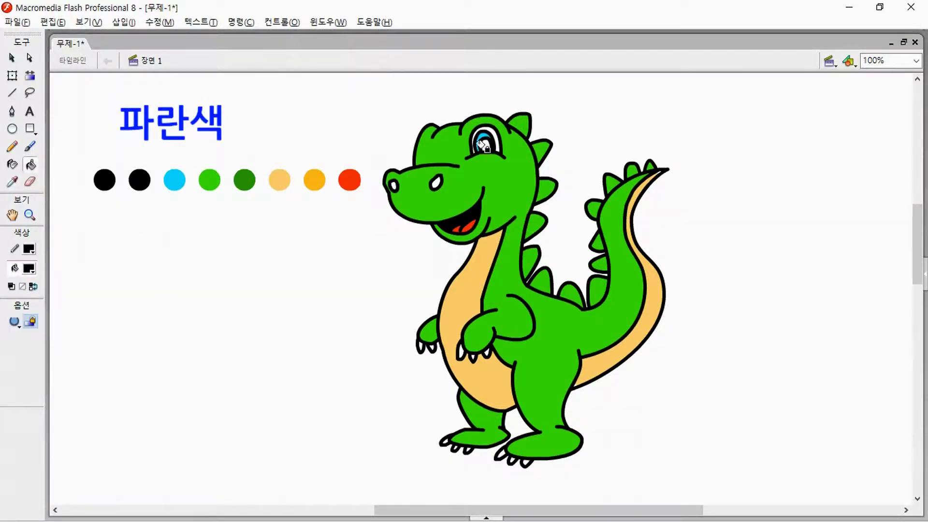
- Paint a small highlight dot in the pupil with the Brush tool in white at the smallest size
{"action": "key", "text": "b"}
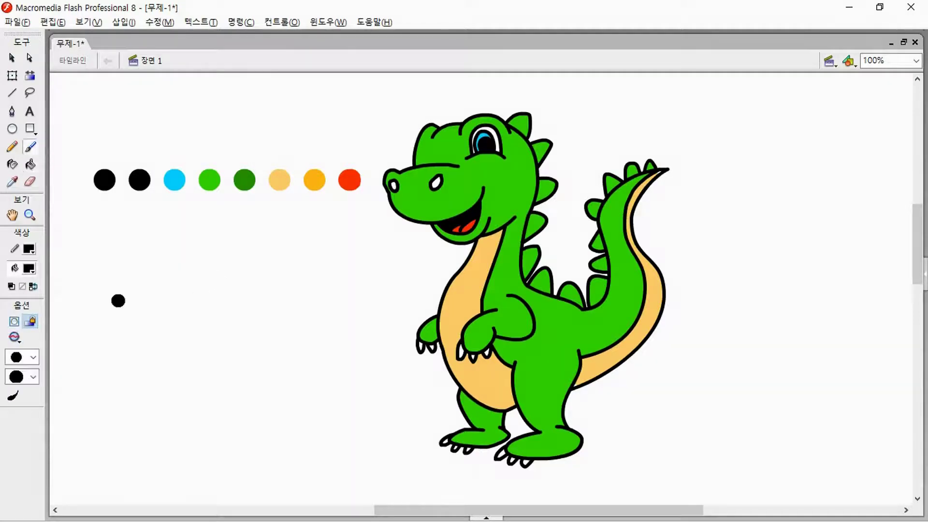
{"action": "left_click", "coordinate": [29, 269]}
{"action": "left_click", "coordinate": [24, 352]}
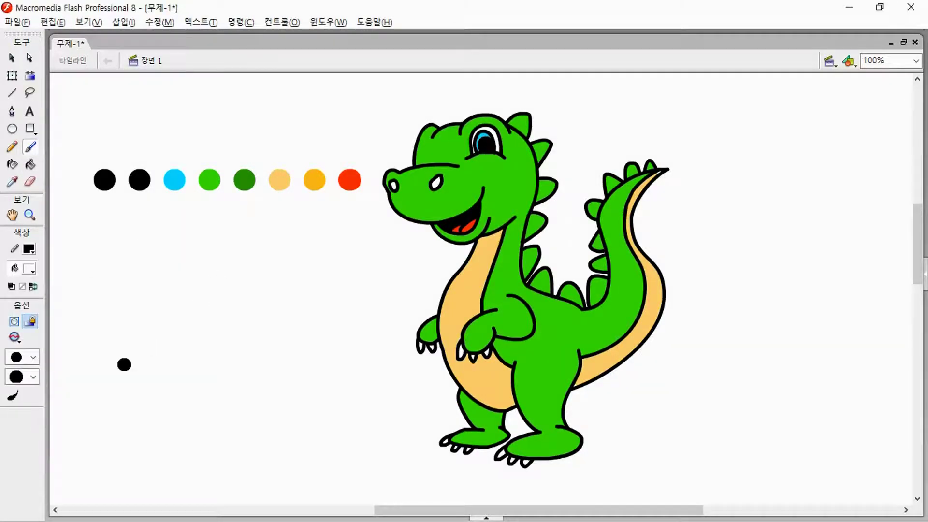
{"action": "left_click", "coordinate": [30, 357]}
{"action": "left_click", "coordinate": [19, 187]}
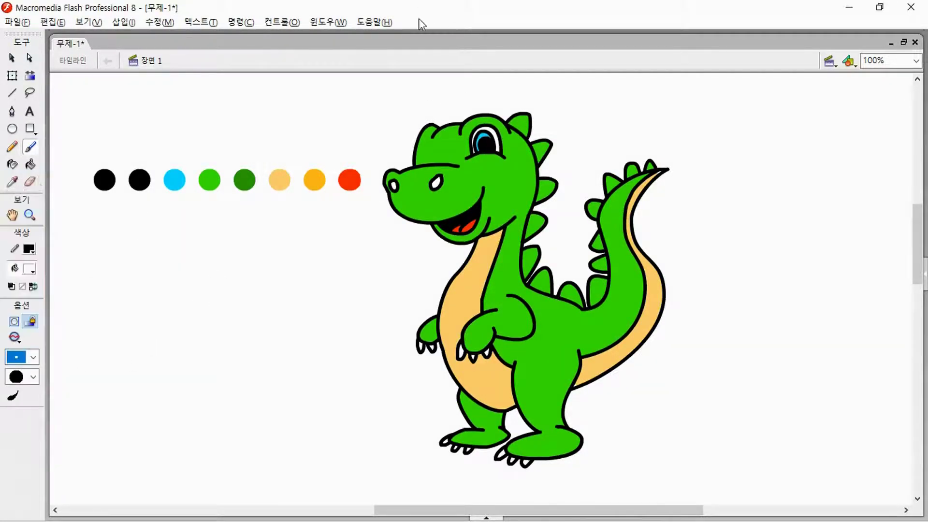
{"action": "left_click", "coordinate": [488, 142]}
- Fill both nostrils with the palette's black and the hand claws with the light yellow
{"action": "key", "text": "i"}
{"action": "left_click", "coordinate": [139, 179]}
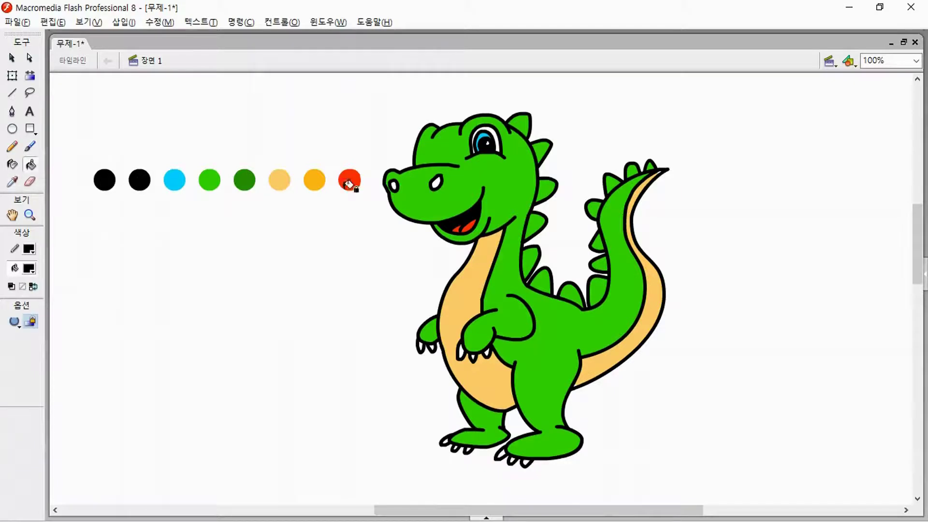
{"action": "left_click", "coordinate": [436, 183]}
{"action": "left_click", "coordinate": [395, 183]}
{"action": "key", "text": "i"}
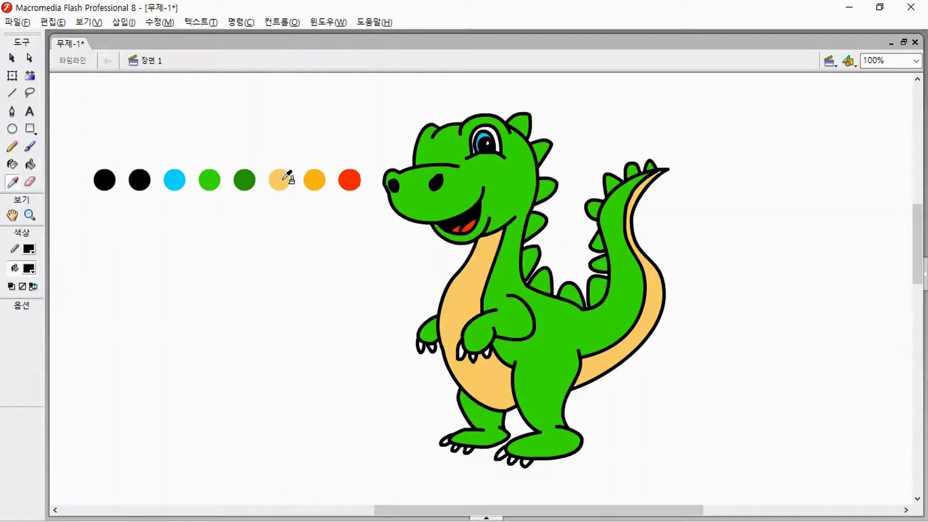
{"action": "left_click", "coordinate": [280, 178]}
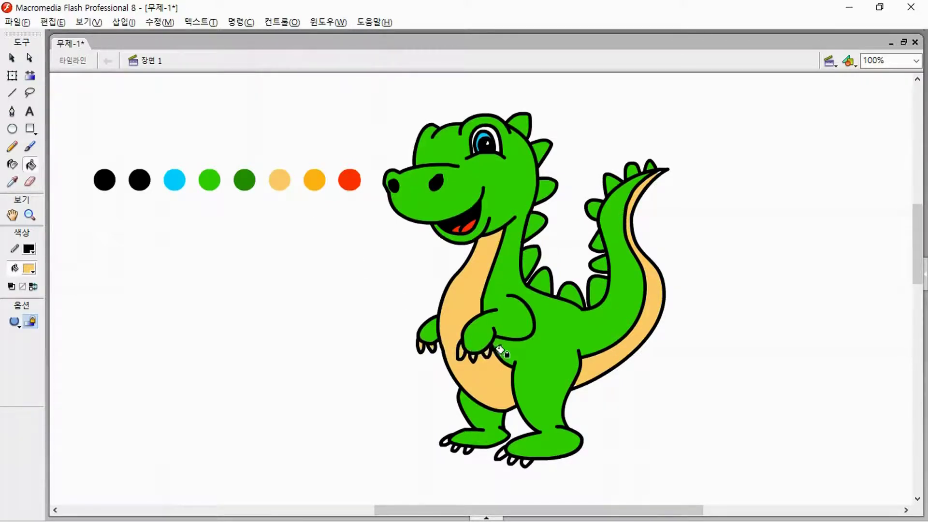
- Set the Pencil tool's stroke height to 1 and its stroke colour to blue
{"action": "key", "text": "y"}
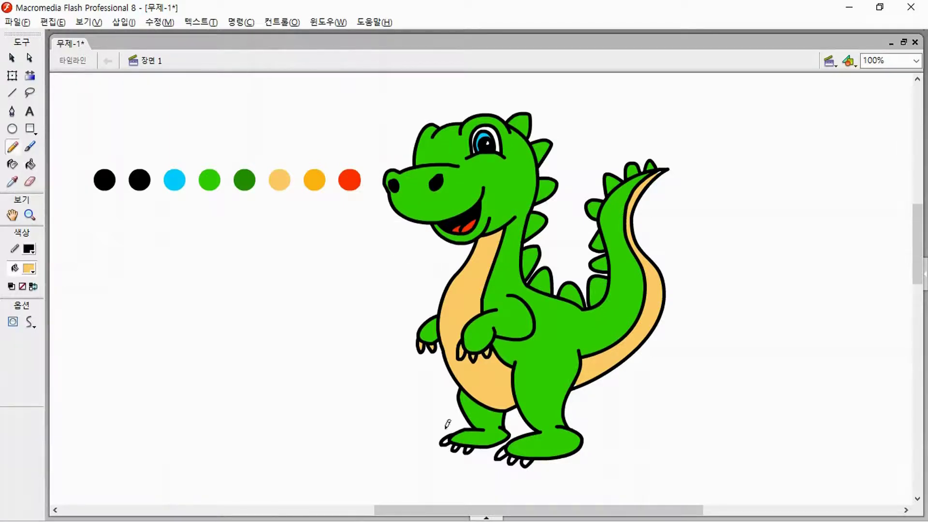
{"action": "key", "text": "ctrl+F3"}
{"action": "type", "text": "1"}
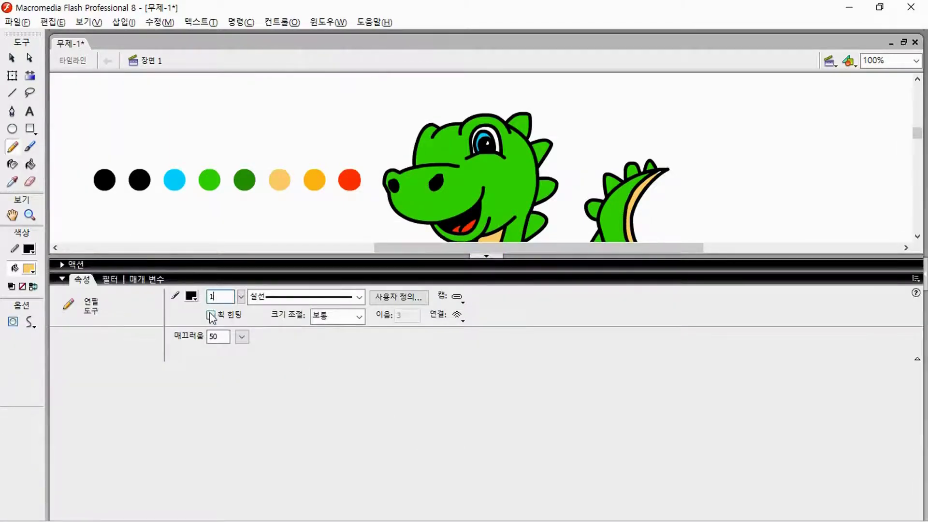
{"action": "left_click", "coordinate": [486, 255]}
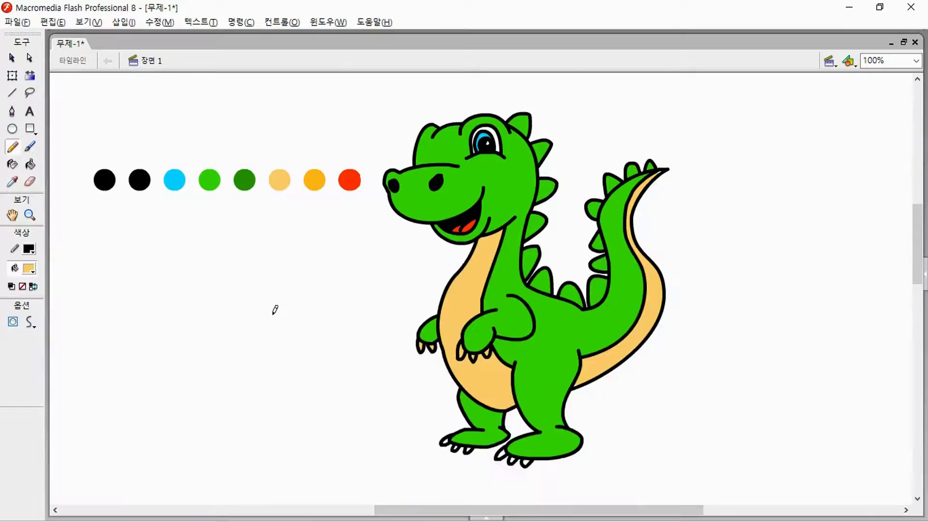
{"action": "left_click", "coordinate": [29, 249]}
{"action": "left_click", "coordinate": [49, 331]}
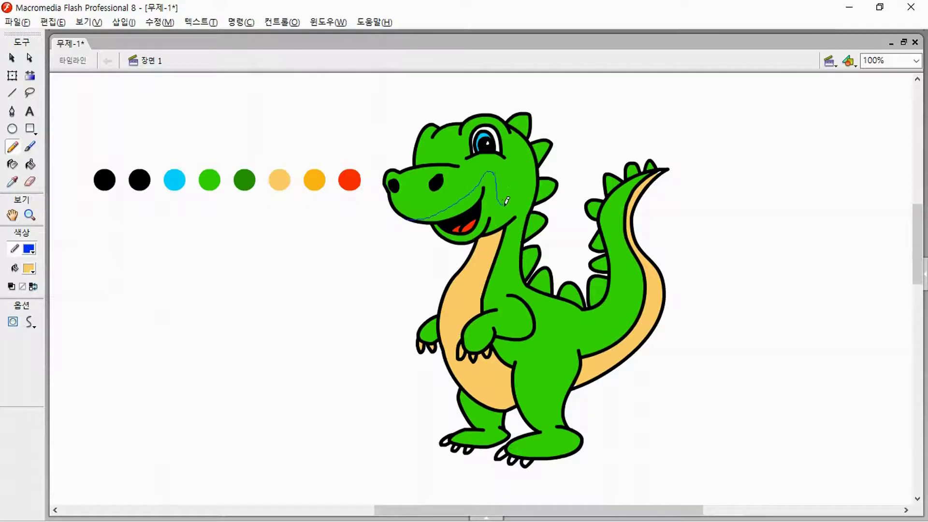
- Draw thin blue shadow boundary lines across the face, spikes, neck, back, arms, belly, legs and tail
{"action": "mouse_move", "coordinate": [540, 166]}
{"action": "left_mouse_down"}
{"action": "mouse_move", "coordinate": [519, 130]}
{"action": "mouse_move", "coordinate": [527, 107]}
{"action": "mouse_move", "coordinate": [535, 151]}
{"action": "mouse_move", "coordinate": [548, 133]}
{"action": "left_mouse_up"}
{"action": "left_click_drag", "start_coordinate": [522, 278], "coordinate": [548, 302]}
{"action": "left_click_drag", "start_coordinate": [582, 329], "coordinate": [581, 310]}
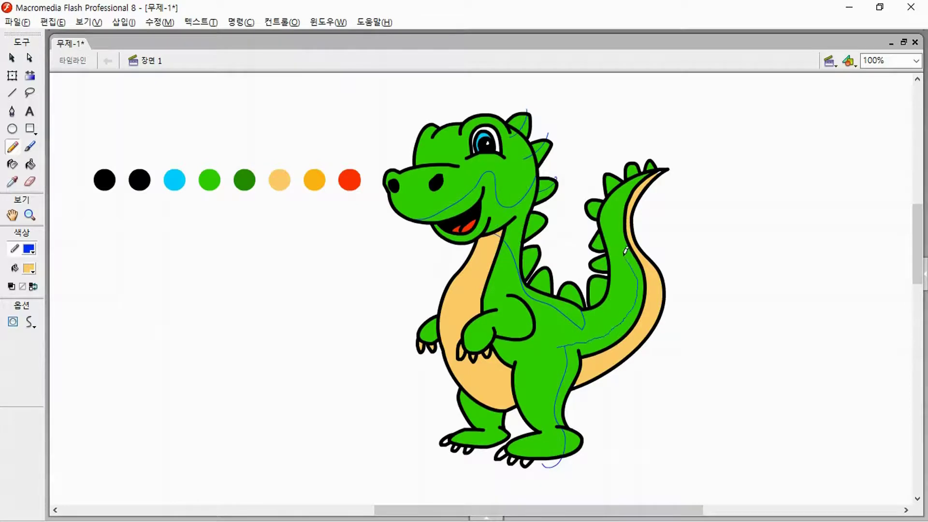
{"action": "mouse_move", "coordinate": [625, 254]}
{"action": "left_mouse_down"}
{"action": "mouse_move", "coordinate": [617, 233]}
{"action": "mouse_move", "coordinate": [642, 188]}
{"action": "left_mouse_up"}
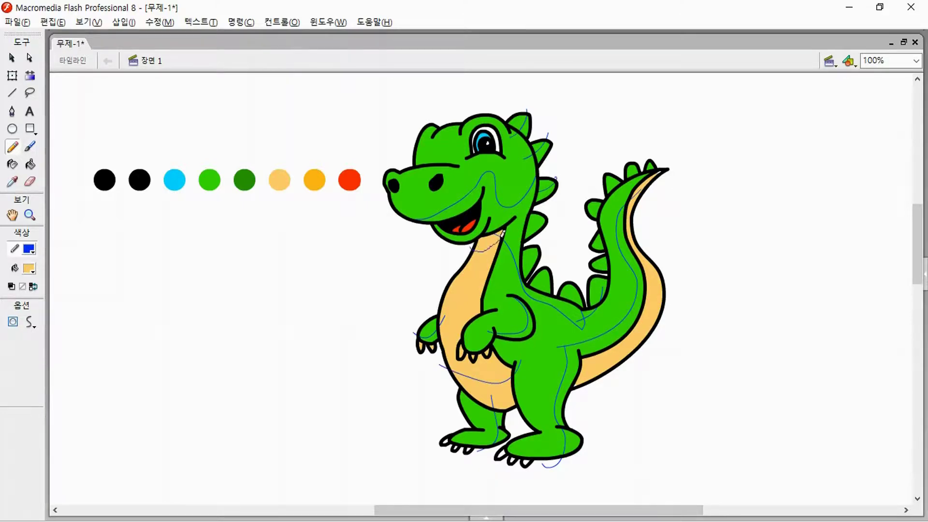
{"action": "left_click_drag", "start_coordinate": [502, 233], "coordinate": [503, 232]}
- Fill the shadow areas on the jaw, neck and upper spikes with the palette's dark green
{"action": "key", "text": "i"}
{"action": "left_click", "coordinate": [245, 180]}
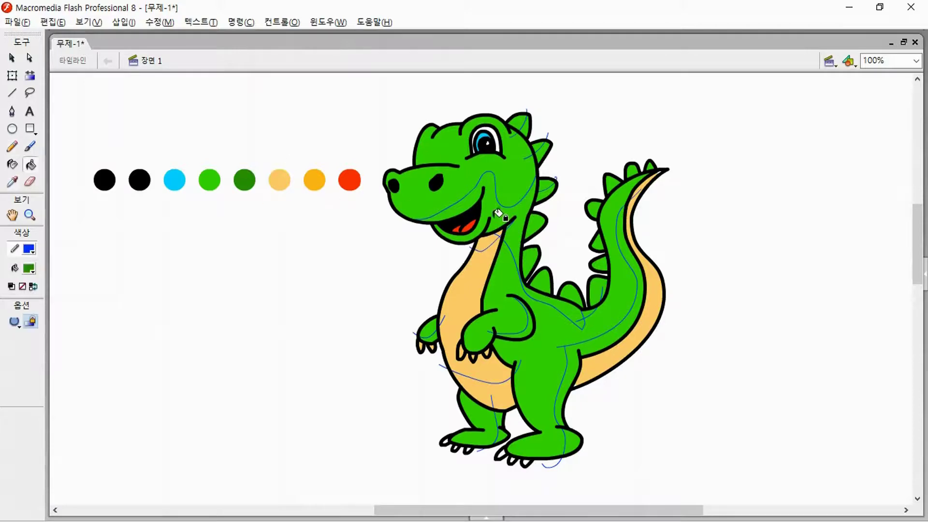
{"action": "left_click", "coordinate": [499, 213]}
{"action": "left_click", "coordinate": [540, 157]}
{"action": "left_click", "coordinate": [525, 131]}
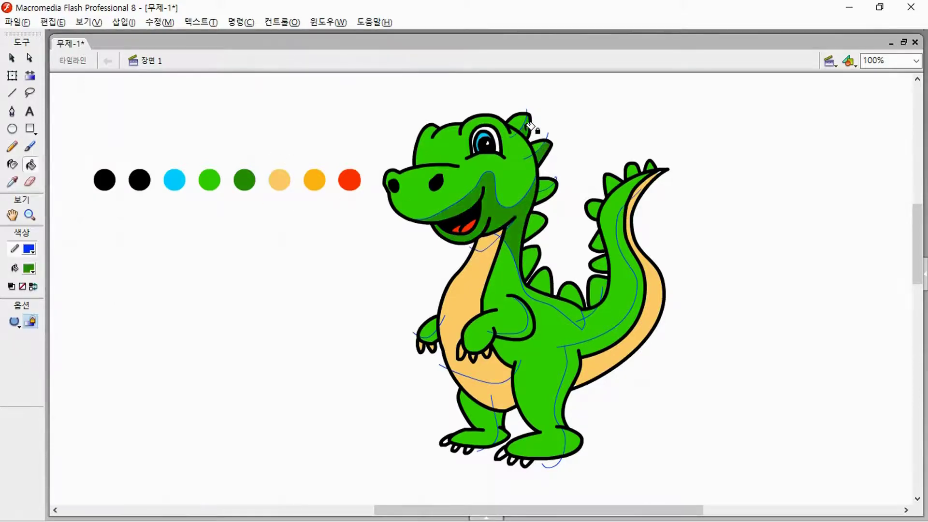
{"action": "left_click", "coordinate": [545, 196]}
{"action": "left_click", "coordinate": [535, 228]}
- Fill the shadow strip along the back and the spikes from lower neck to tail base with dark green
{"action": "left_click", "coordinate": [532, 261]}
{"action": "left_click", "coordinate": [540, 283]}
{"action": "left_click", "coordinate": [556, 303]}
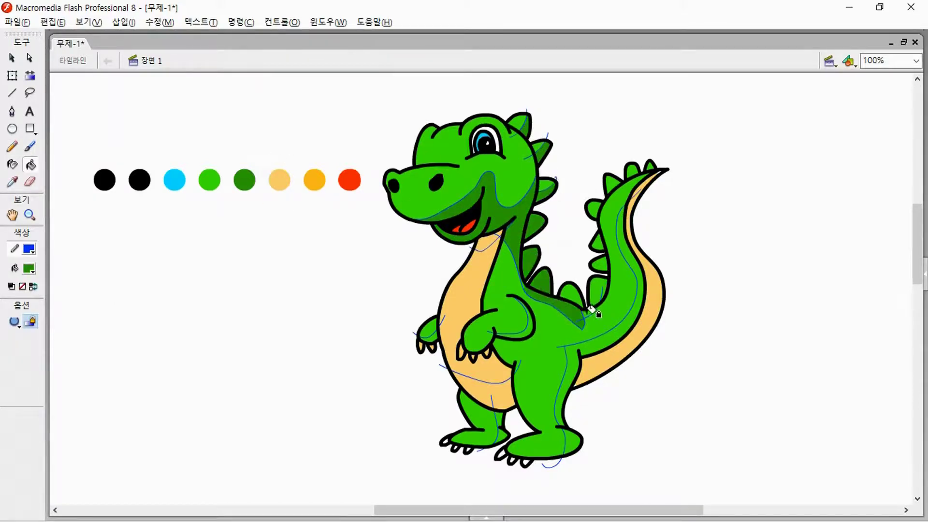
{"action": "left_click", "coordinate": [588, 313]}
{"action": "left_click", "coordinate": [595, 293]}
{"action": "left_click", "coordinate": [572, 298]}
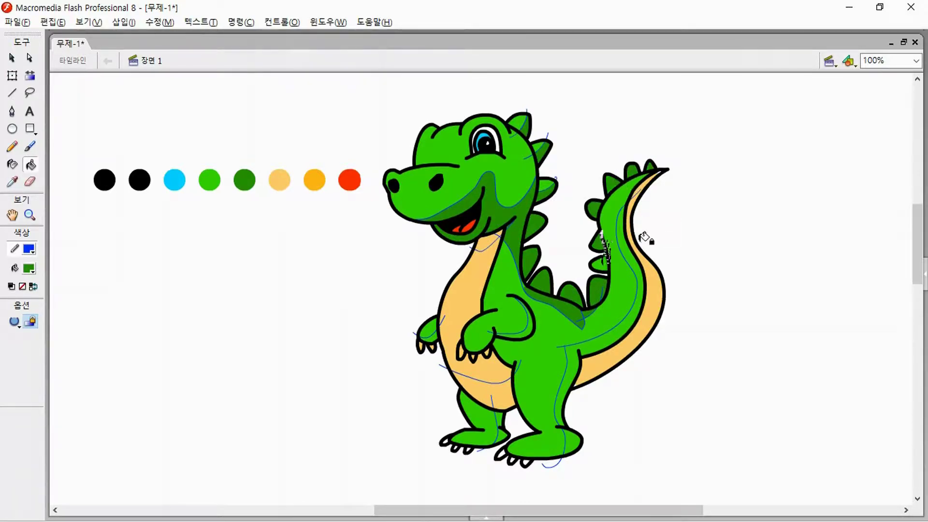
- Fill the tail and leg shadows with dark green, and the lower belly, throat and tail-underside shadows with the palette's orange
{"action": "left_click", "coordinate": [638, 255]}
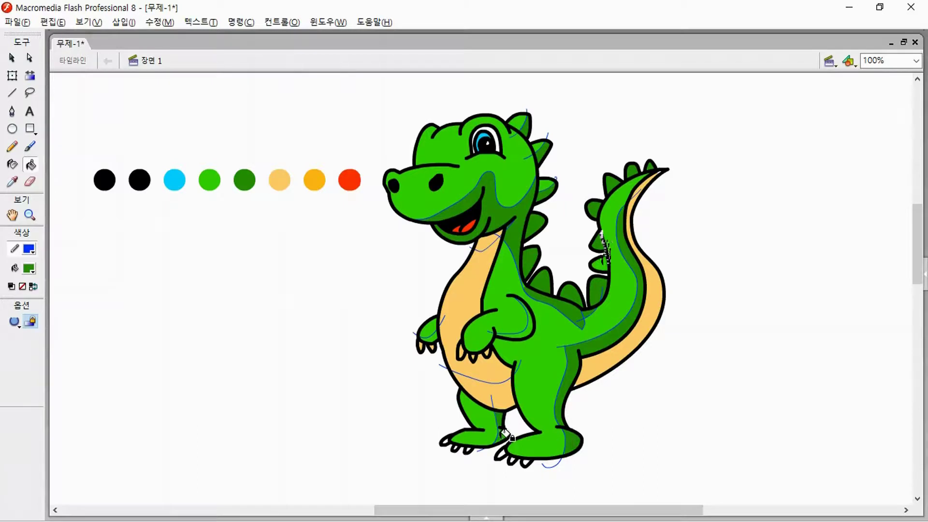
{"action": "key", "text": "i"}
{"action": "left_click", "coordinate": [318, 177]}
{"action": "left_click", "coordinate": [503, 391]}
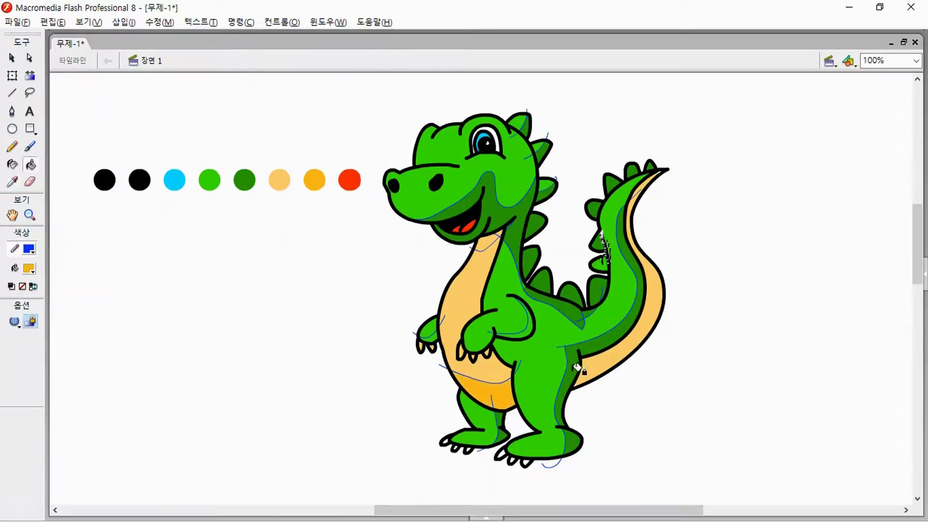
{"action": "left_click", "coordinate": [596, 367]}
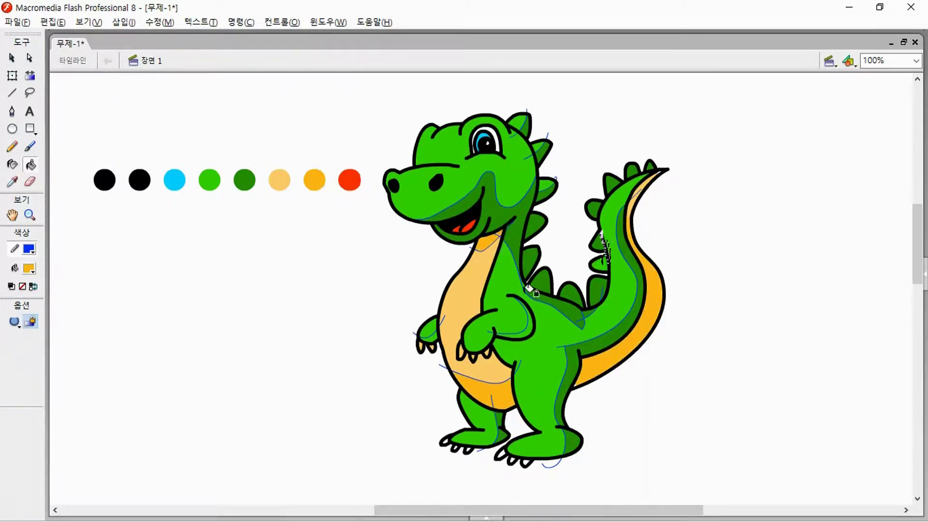
- Fill the claws on both feet with the light tan colour sampled from the belly
{"action": "key", "text": "i"}
{"action": "left_click", "coordinate": [454, 323]}
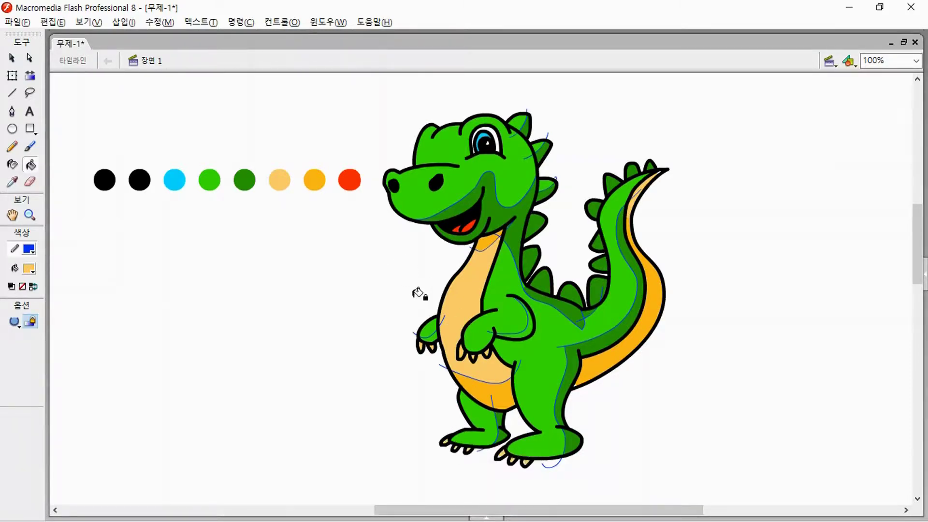
- Try to erase the blue boundary lines on the head spikes with the Eraser set to erase only lines
{"action": "key", "text": "e"}
{"action": "left_click", "coordinate": [33, 343]}
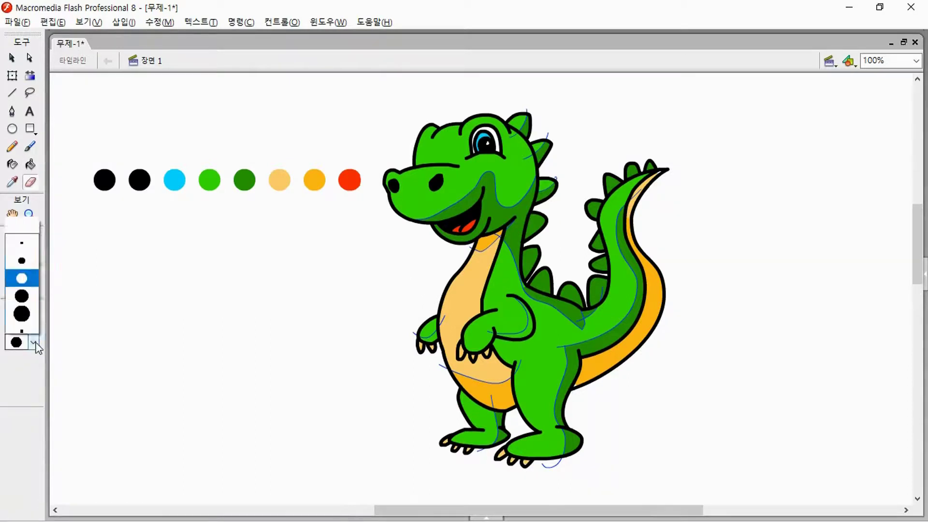
{"action": "left_click", "coordinate": [17, 331]}
{"action": "left_click", "coordinate": [15, 321]}
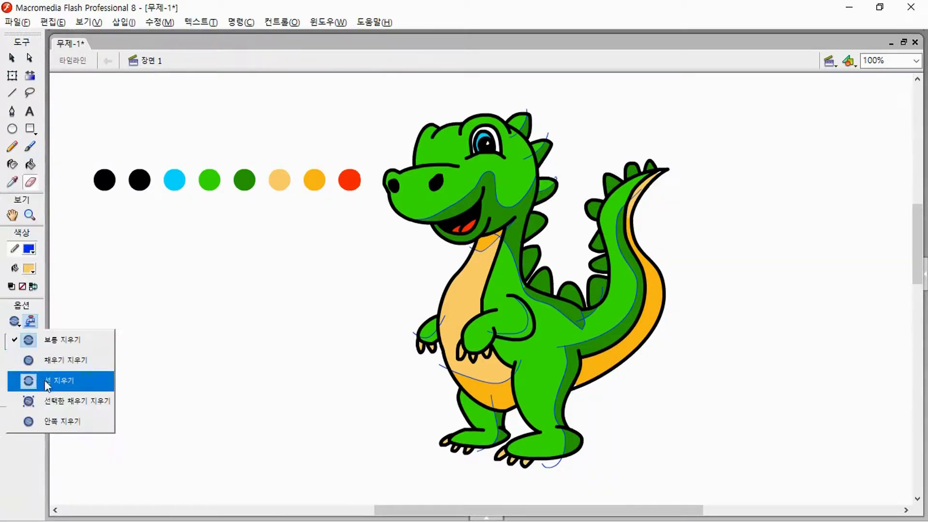
{"action": "left_click", "coordinate": [63, 382]}
{"action": "mouse_move", "coordinate": [532, 113]}
{"action": "left_mouse_down"}
{"action": "mouse_move", "coordinate": [513, 152]}
{"action": "mouse_move", "coordinate": [554, 130]}
{"action": "mouse_move", "coordinate": [518, 196]}
{"action": "left_mouse_up"}
{"action": "key", "text": "ctrl+z"}
{"action": "key", "text": "ctrl+z"}
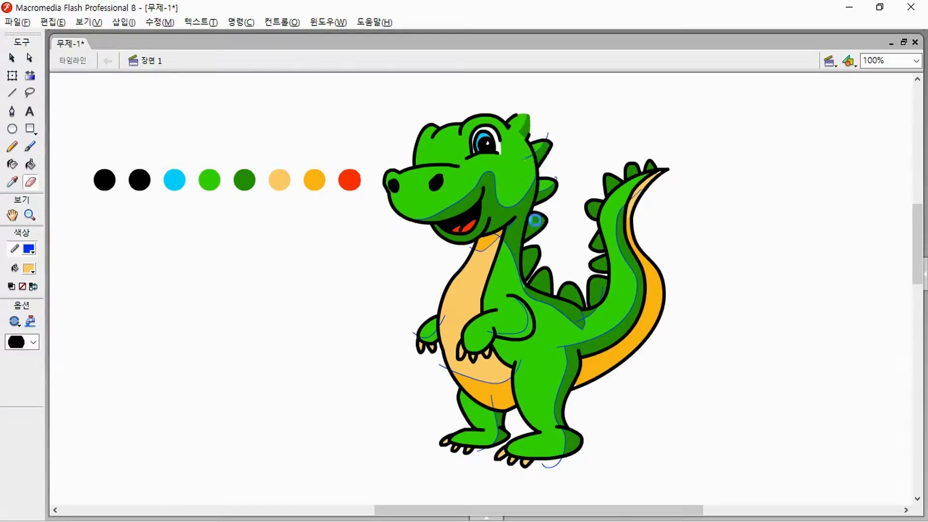
- Delete the blue boundary lines on the upper spikes, face, throat, back, tail and near leg
{"action": "key", "text": "v"}
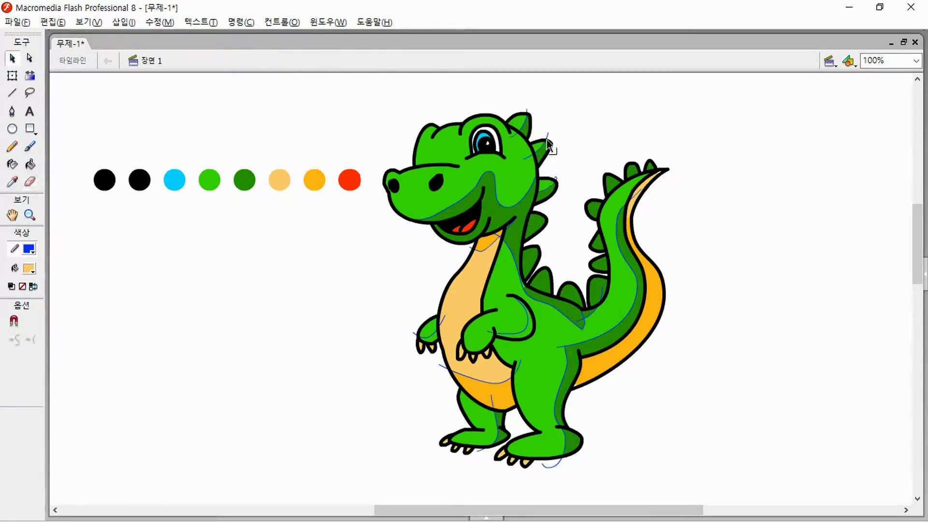
{"action": "double_click", "coordinate": [526, 110]}
{"action": "key", "text": "Delete"}
{"action": "left_click", "coordinate": [520, 201]}
{"action": "key", "text": "Delete"}
{"action": "left_click", "coordinate": [512, 255]}
{"action": "key", "text": "Delete"}
{"action": "left_click", "coordinate": [621, 257]}
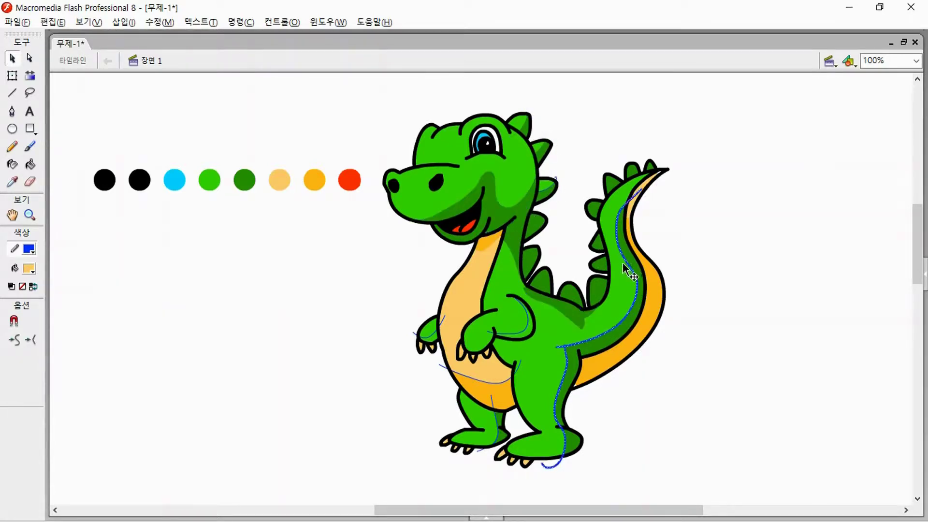
{"action": "key", "text": "Delete"}
- Fill the shadow areas on both arms with the dark green sampled from the leg shadow
{"action": "key", "text": "i"}
{"action": "left_click", "coordinate": [568, 362]}
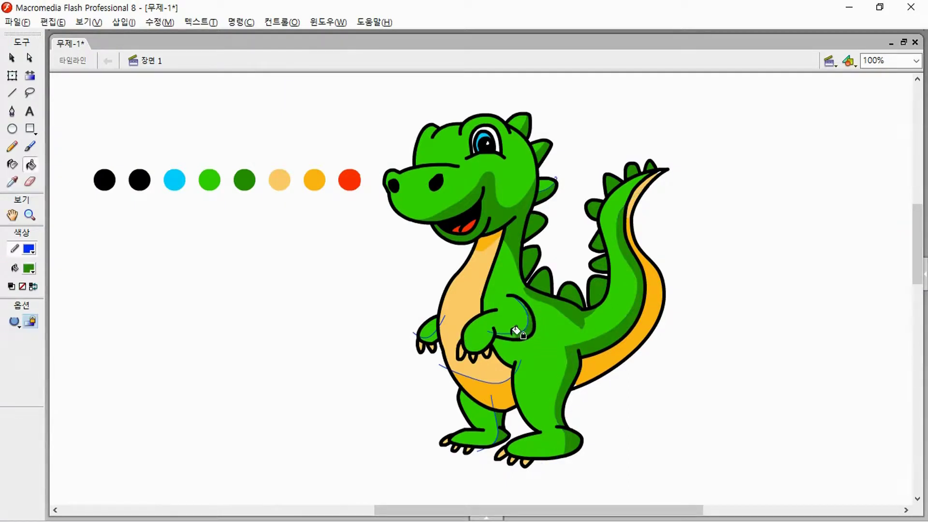
{"action": "left_click", "coordinate": [513, 327]}
{"action": "left_click", "coordinate": [435, 336]}
{"action": "key", "text": "z"}
{"action": "left_click", "coordinate": [529, 305]}
{"action": "key", "text": "k"}
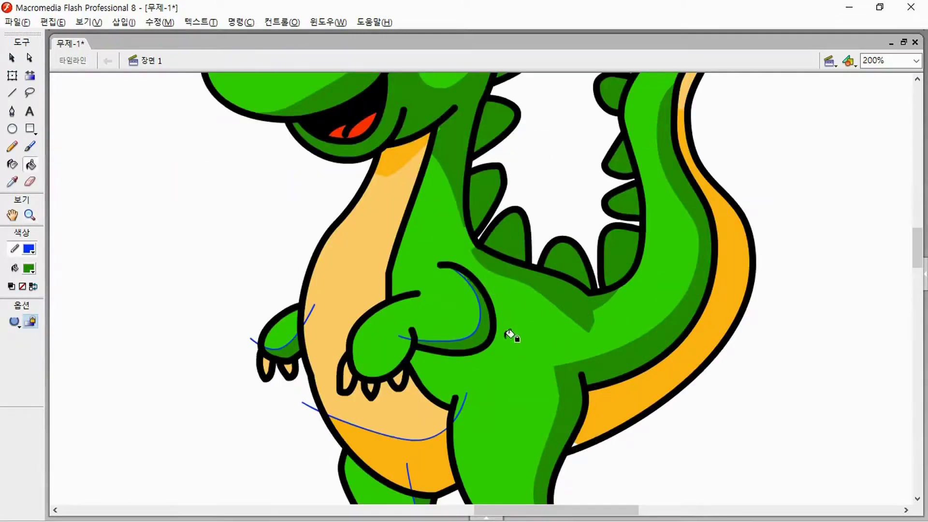
- Delete the blue boundary lines on both arms, the belly and the far leg
{"action": "key", "text": "Delete"}
{"action": "double_click", "coordinate": [429, 436], "text": "ctrl"}
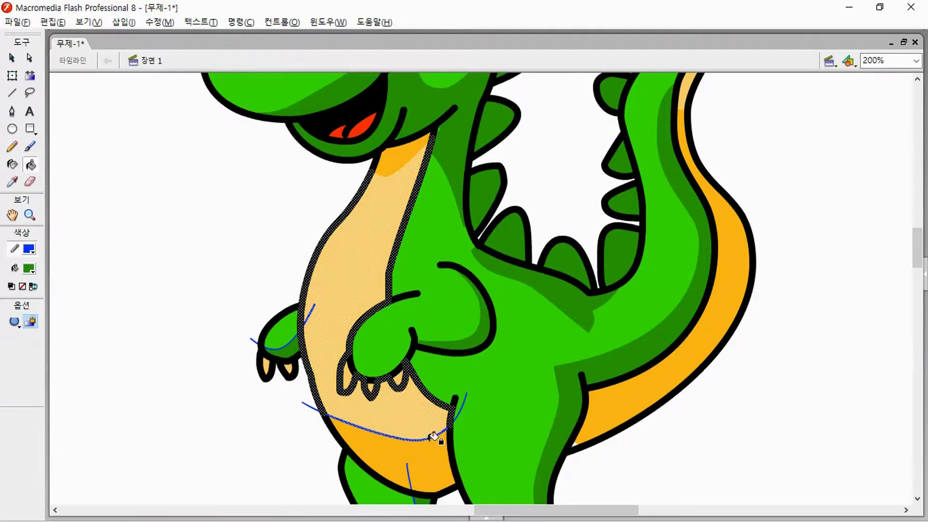
{"action": "left_click", "coordinate": [309, 407], "text": "ctrl"}
{"action": "key", "text": "Delete"}
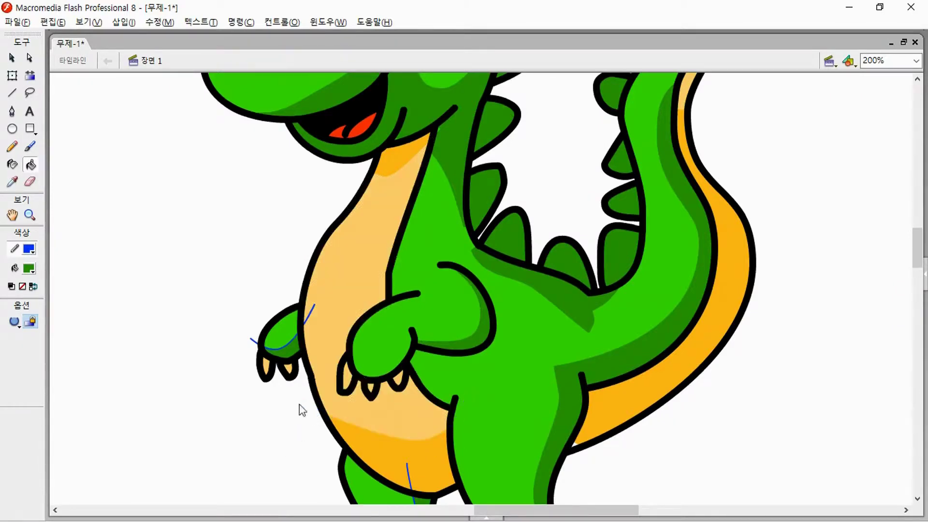
{"action": "double_click", "coordinate": [250, 338], "text": "ctrl"}
{"action": "key", "text": "Delete"}
{"action": "left_click_drag", "start_coordinate": [421, 394], "coordinate": [367, 271]}
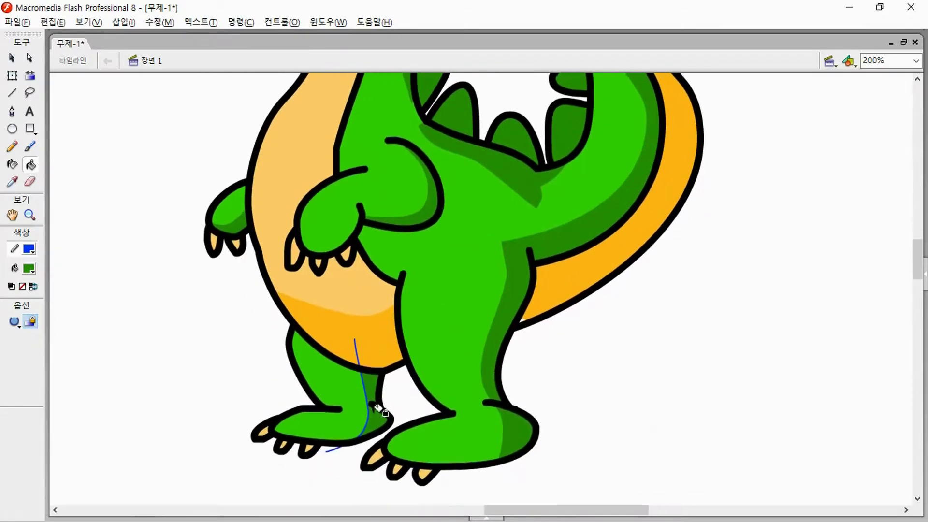
{"action": "left_click", "coordinate": [337, 451], "text": "ctrl"}
{"action": "key", "text": "Delete"}
- Pick the dark green shadow colour and draw a thin blue curve joining the neck shadow to the back shadow
{"action": "scroll", "coordinate": [332, 445], "scroll_direction": "up", "scroll_amount": 2}
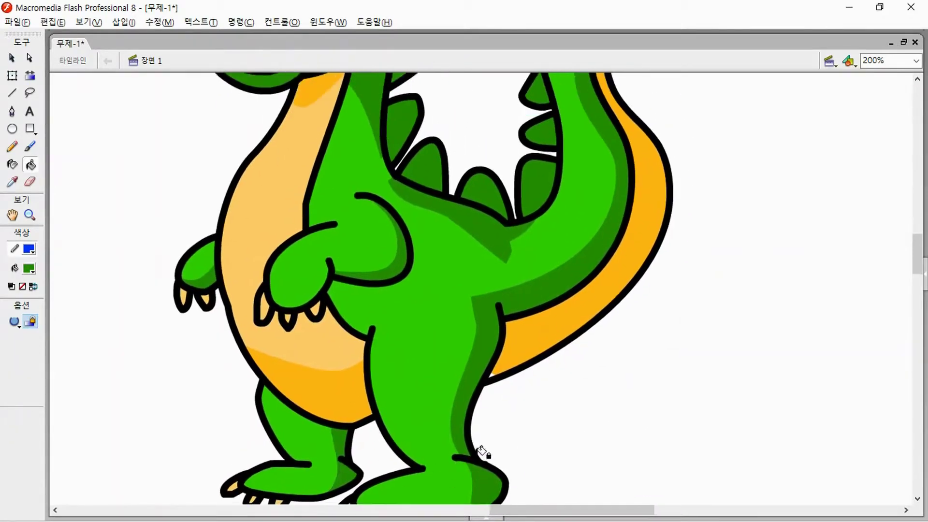
{"action": "left_click_drag", "start_coordinate": [511, 362], "coordinate": [530, 469]}
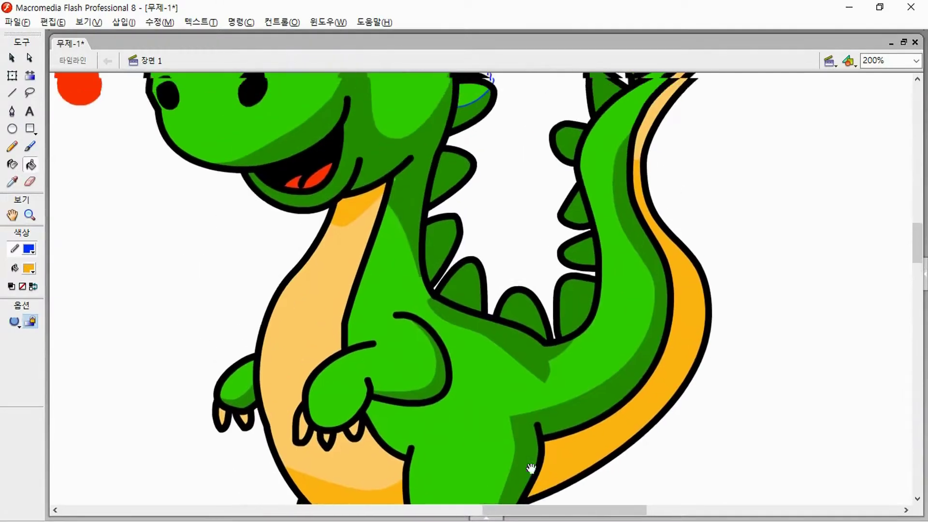
{"action": "key", "text": "i"}
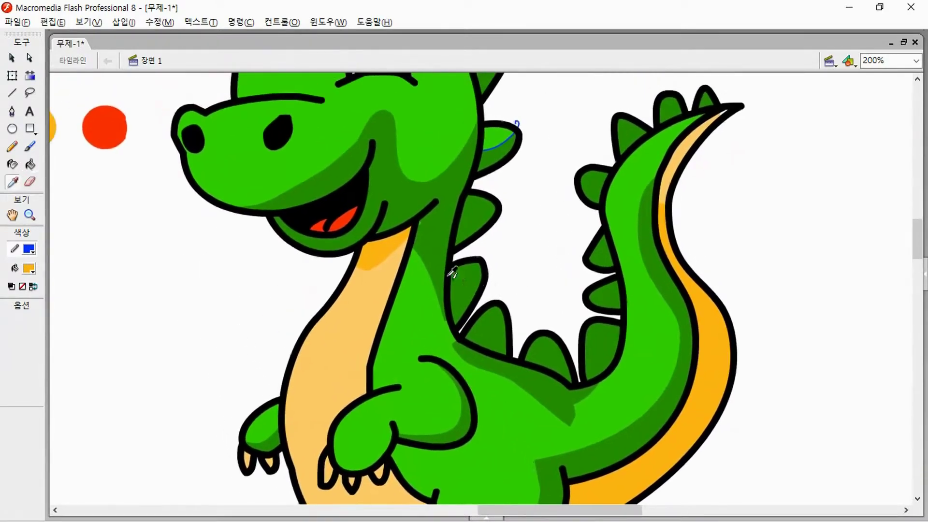
{"action": "left_click", "coordinate": [430, 222]}
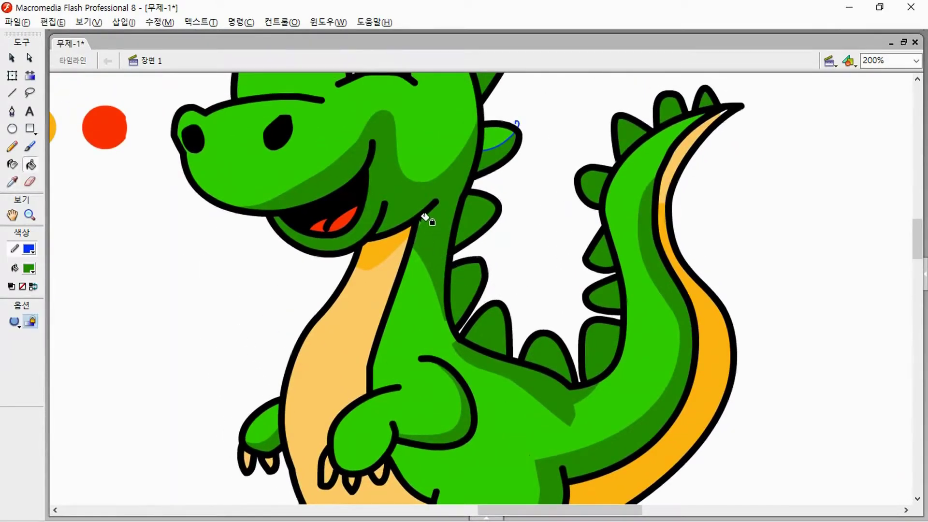
{"action": "left_click_drag", "start_coordinate": [451, 277], "coordinate": [421, 209]}
{"action": "mouse_move", "coordinate": [441, 257]}
{"action": "left_mouse_down"}
{"action": "mouse_move", "coordinate": [394, 194]}
{"action": "mouse_move", "coordinate": [410, 251]}
{"action": "mouse_move", "coordinate": [420, 265]}
{"action": "mouse_move", "coordinate": [445, 267]}
{"action": "left_mouse_up"}
{"action": "key", "text": "y"}
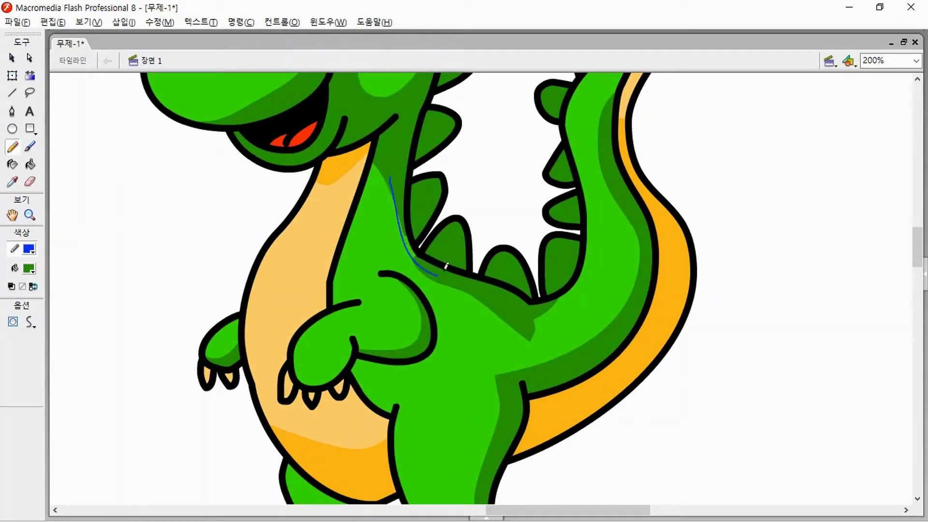
- Fill the gap beside the new neck curve with dark green and delete the curve
{"action": "key", "text": "i"}
{"action": "left_click", "coordinate": [400, 182]}
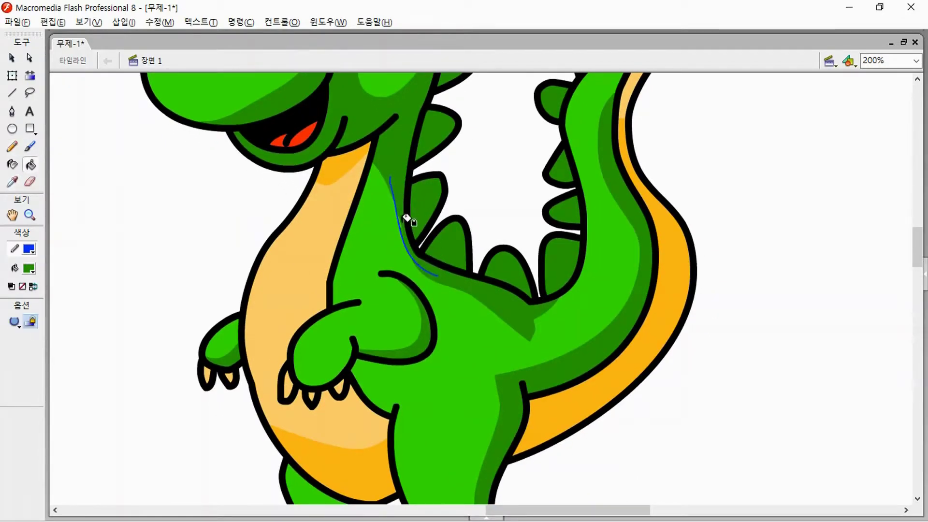
{"action": "double_click", "coordinate": [427, 273], "text": "ctrl"}
{"action": "key", "text": "Delete"}
- Draw a small white oval highlight over the one in the eye's pupil and delete its blue outline
{"action": "key", "text": "z"}
{"action": "left_click", "coordinate": [444, 277], "text": "alt"}
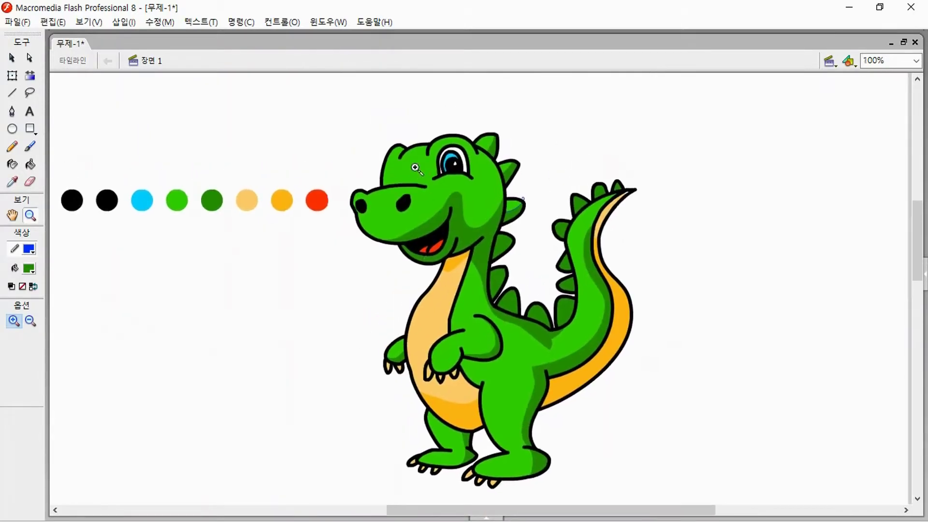
{"action": "left_click", "coordinate": [444, 173]}
{"action": "left_click", "coordinate": [481, 261]}
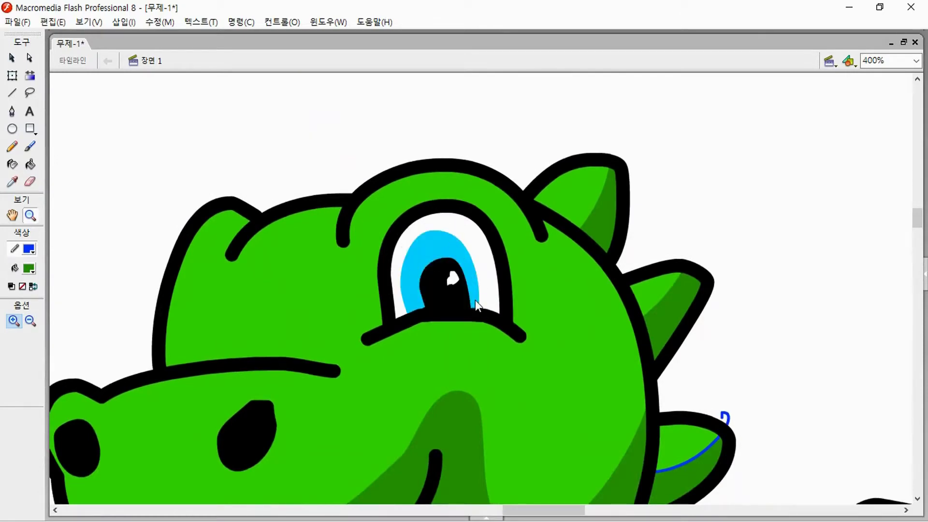
{"action": "left_click", "coordinate": [12, 128]}
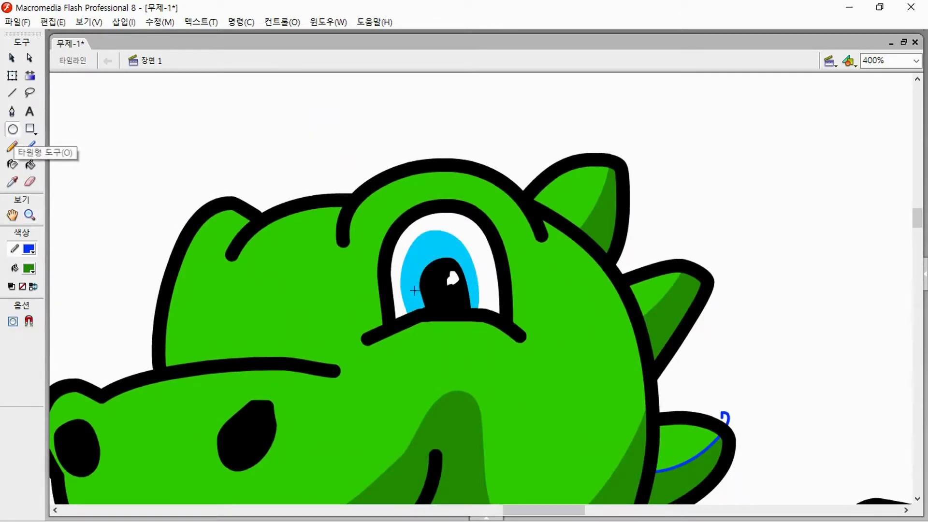
{"action": "left_click", "coordinate": [26, 268]}
{"action": "left_click", "coordinate": [23, 349]}
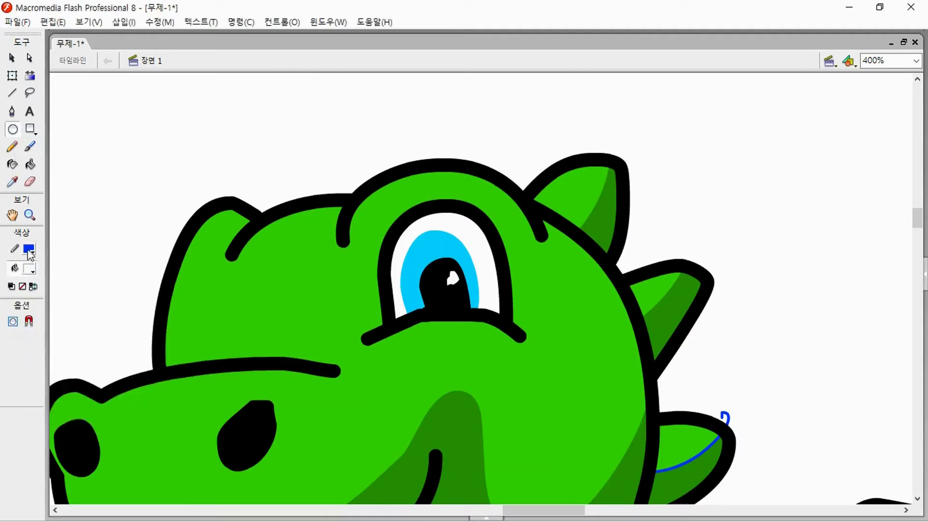
{"action": "left_click_drag", "start_coordinate": [441, 268], "coordinate": [459, 290]}
{"action": "left_click", "coordinate": [456, 287], "text": "ctrl"}
{"action": "key", "text": "Delete"}
- Set the fill to the dark green sampled from the face shadow and the stroke to none
{"action": "key", "text": "z"}
{"action": "left_click", "coordinate": [472, 335], "text": "alt"}
{"action": "left_click", "coordinate": [479, 349], "text": "alt"}
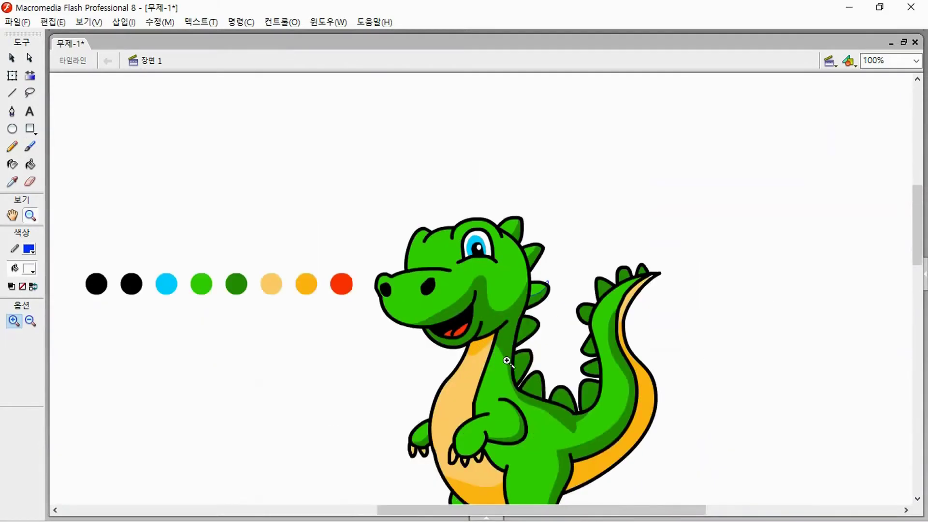
{"action": "left_click", "coordinate": [502, 357]}
{"action": "key", "text": "space"}
{"action": "left_click", "coordinate": [492, 347], "text": "alt"}
{"action": "left_click_drag", "start_coordinate": [488, 334], "coordinate": [534, 323]}
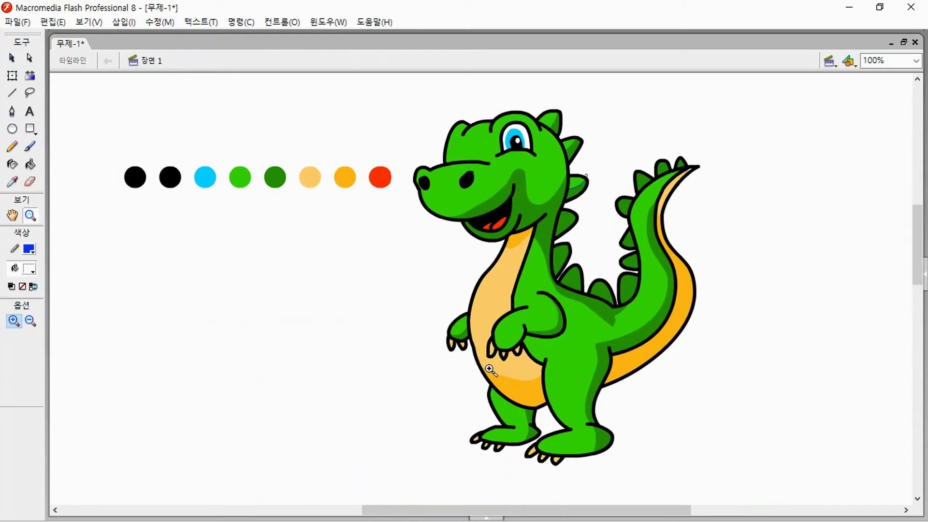
{"action": "key", "text": "i"}
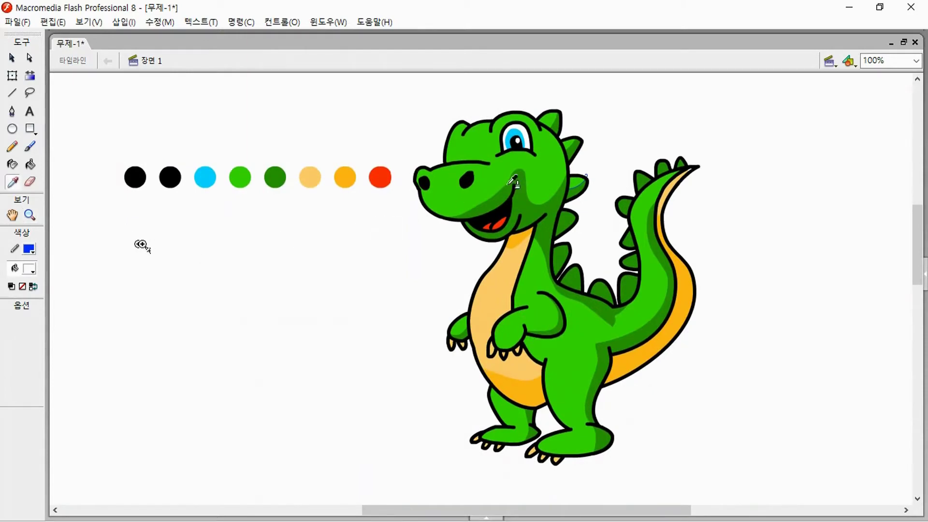
{"action": "left_click", "coordinate": [520, 186]}
{"action": "left_click", "coordinate": [29, 249]}
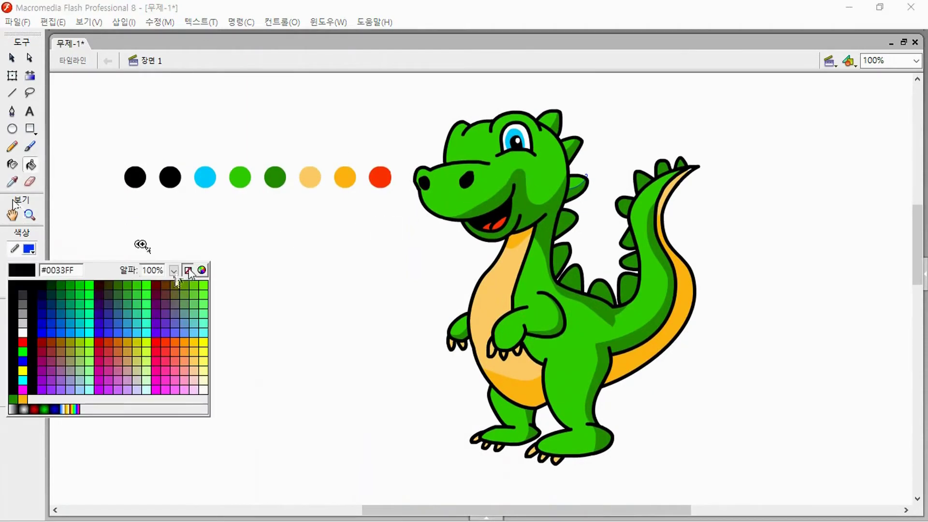
{"action": "left_click", "coordinate": [188, 269]}
- Draw two dark green oval spots on the side of the head and three on the hip
{"action": "key", "text": "o"}
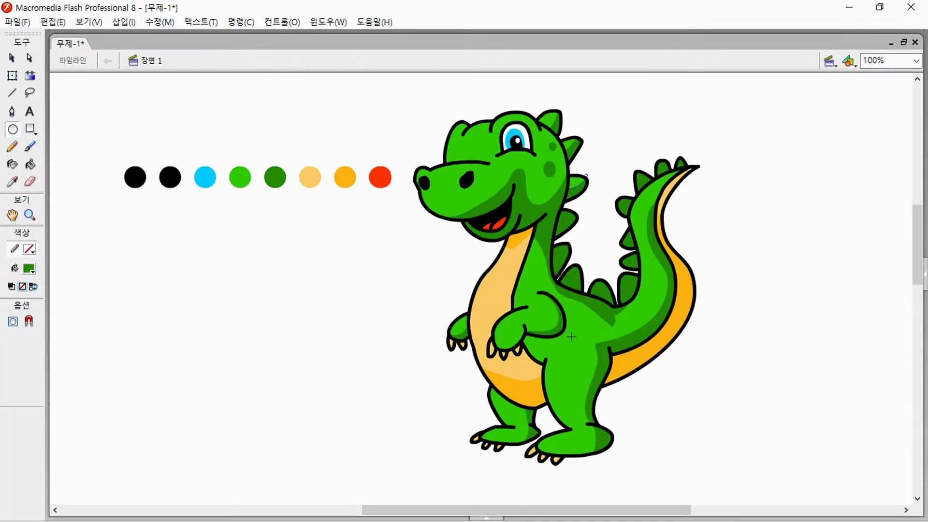
{"action": "mouse_move", "coordinate": [571, 336]}
{"action": "left_mouse_down"}
{"action": "mouse_move", "coordinate": [588, 354]}
{"action": "mouse_move", "coordinate": [593, 384]}
{"action": "mouse_move", "coordinate": [527, 358]}
{"action": "left_mouse_up"}
{"action": "key", "text": "space"}
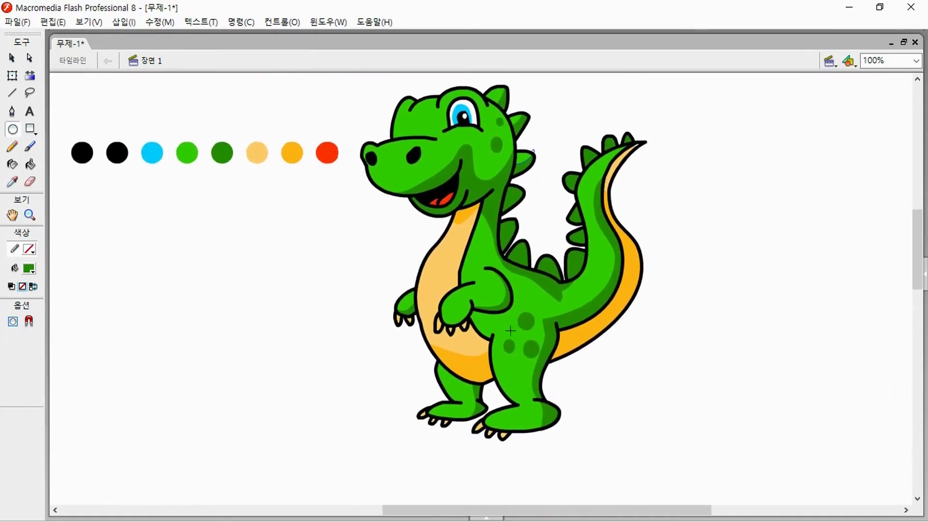